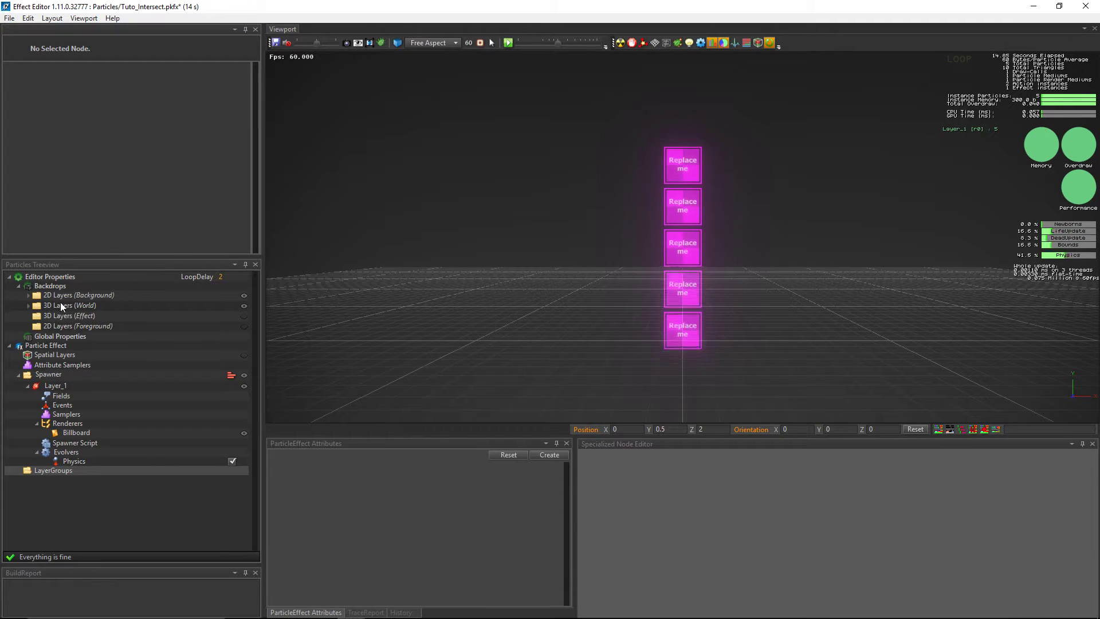
- Delete the Grid_1 backdrop from the 3D world layers
click(29, 306)
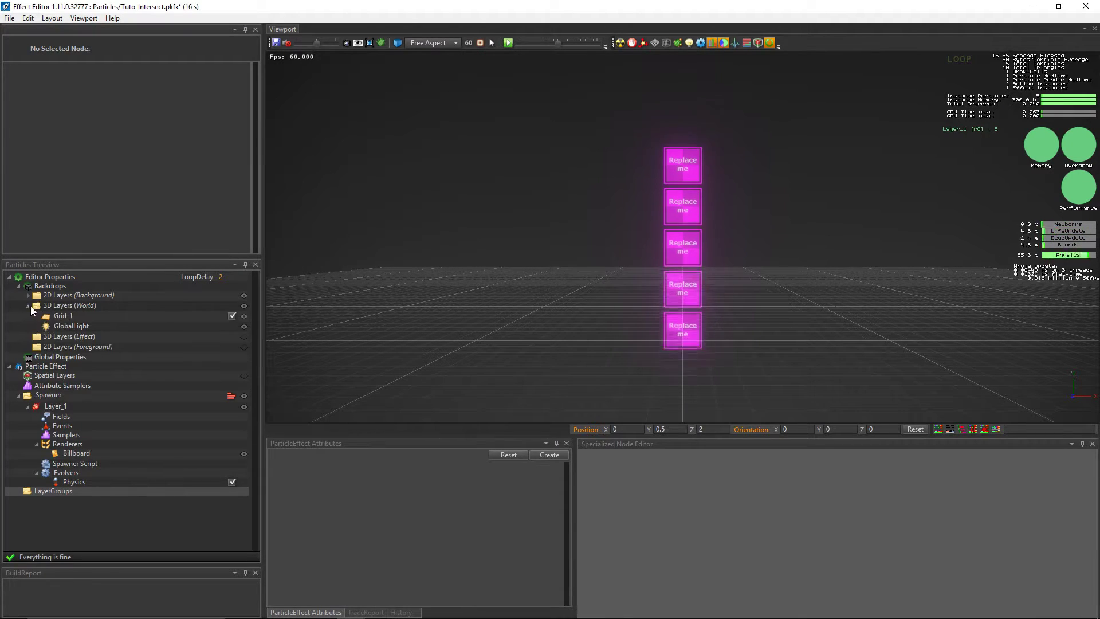
right_click(68, 314)
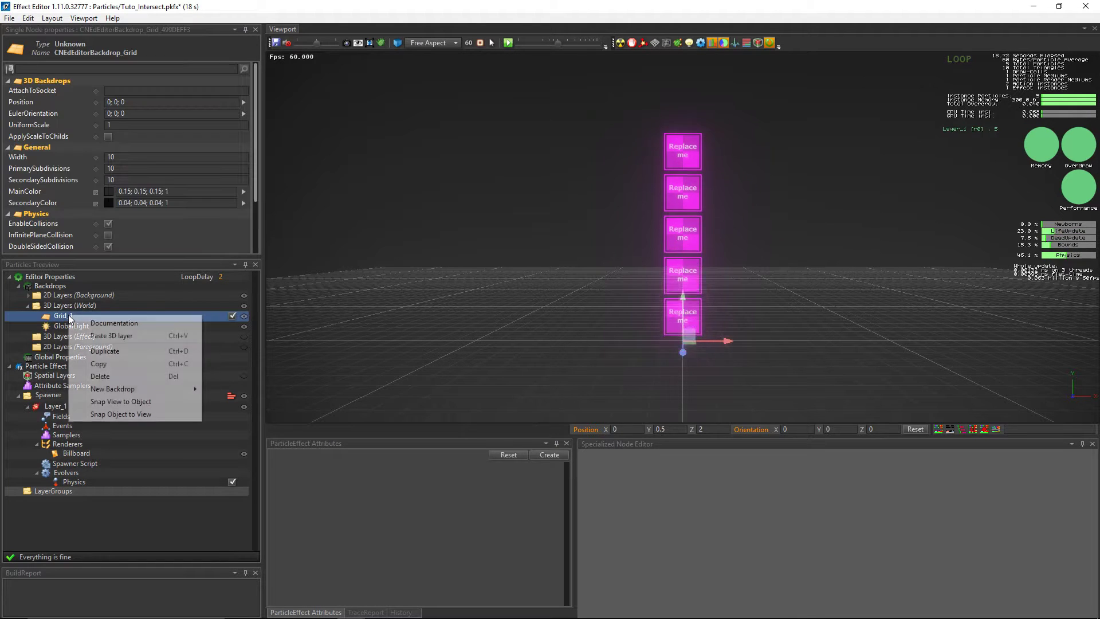
click(108, 378)
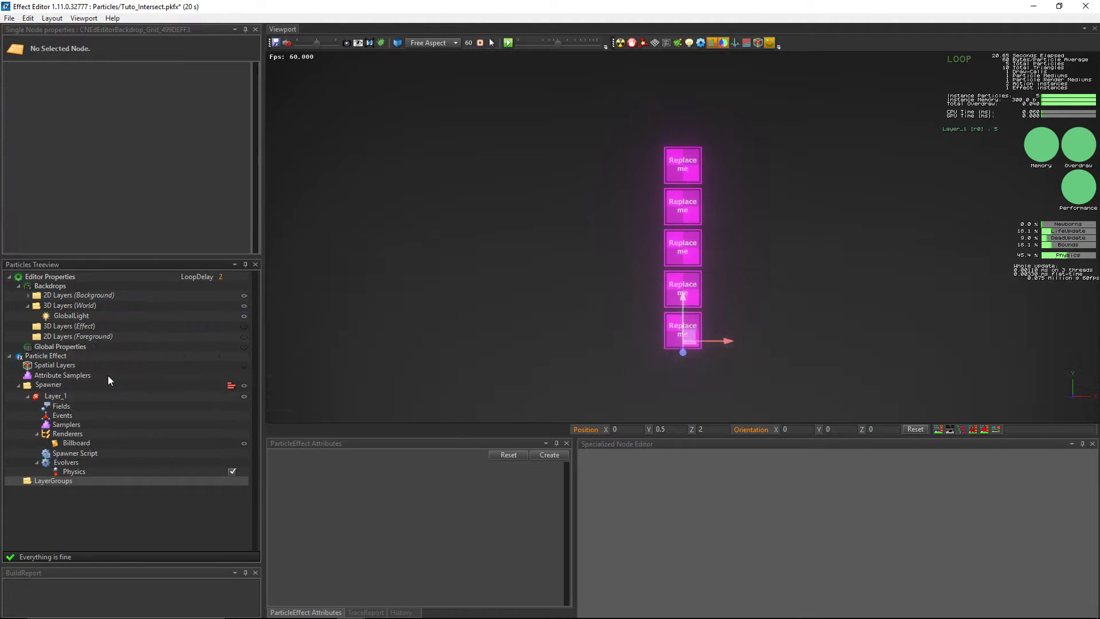
- Add a CNEdEditorBackdrop_Model3D backdrop and select the new Model3D_1
right_click(74, 306)
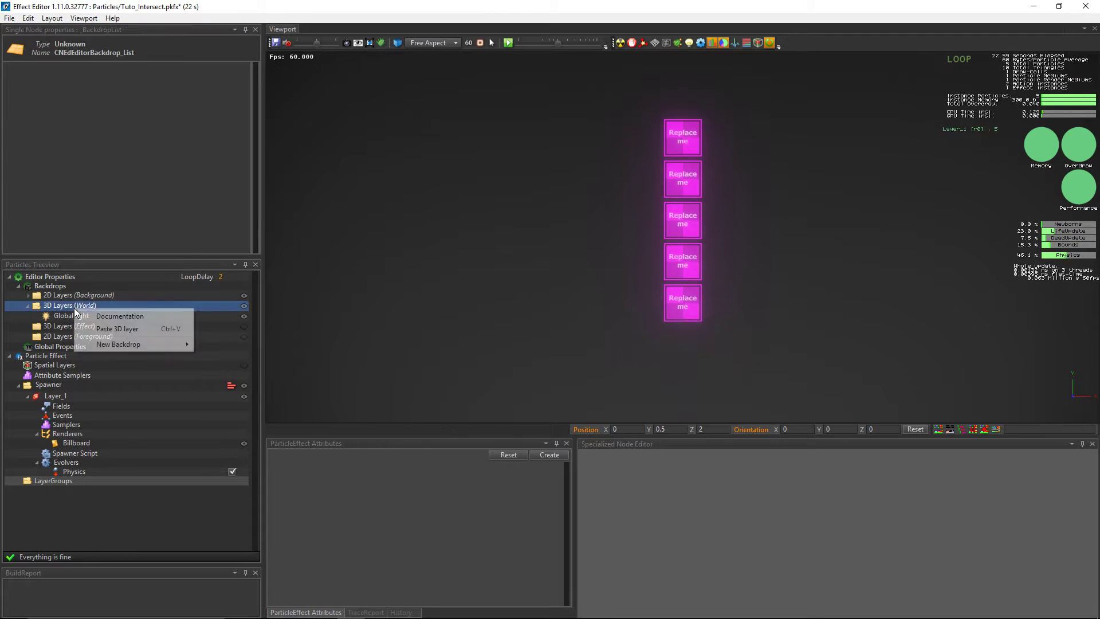
mouse_move(124, 345)
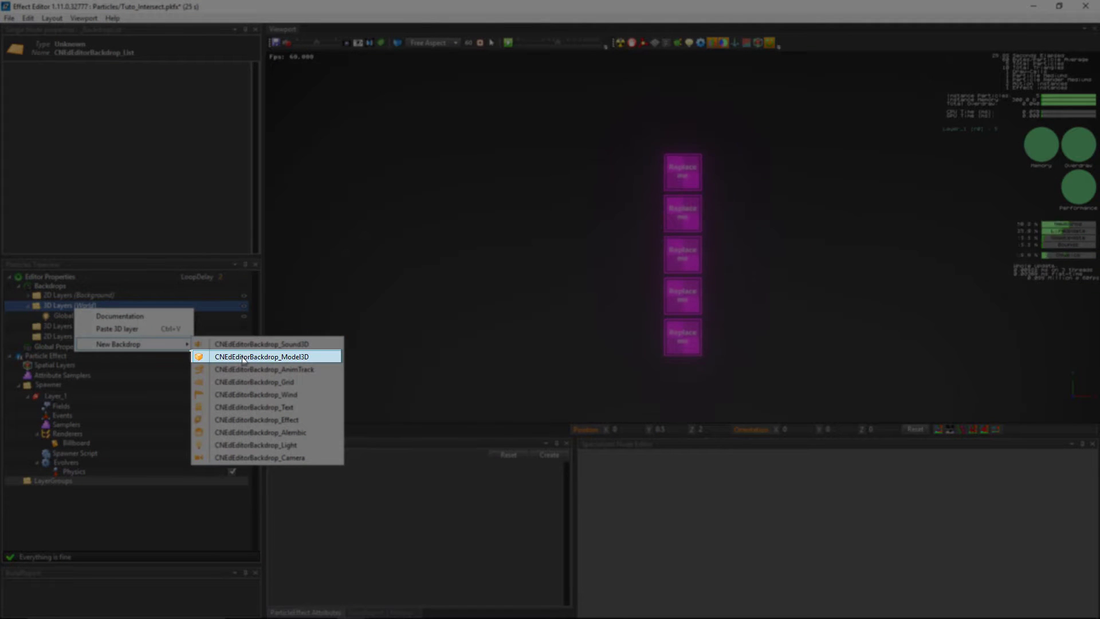
click(242, 356)
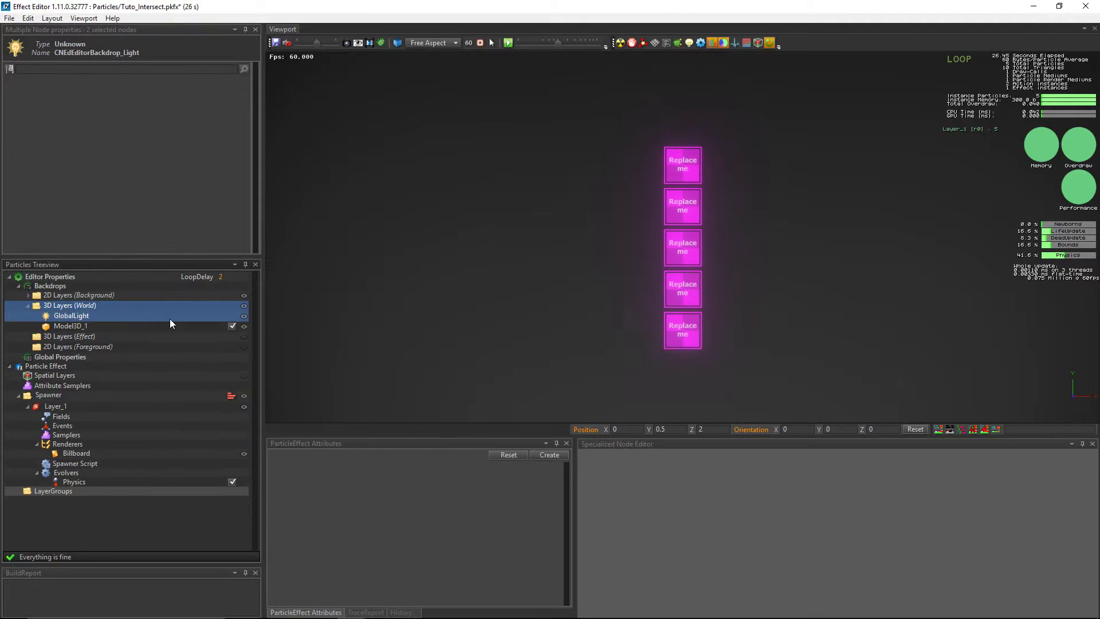
click(79, 325)
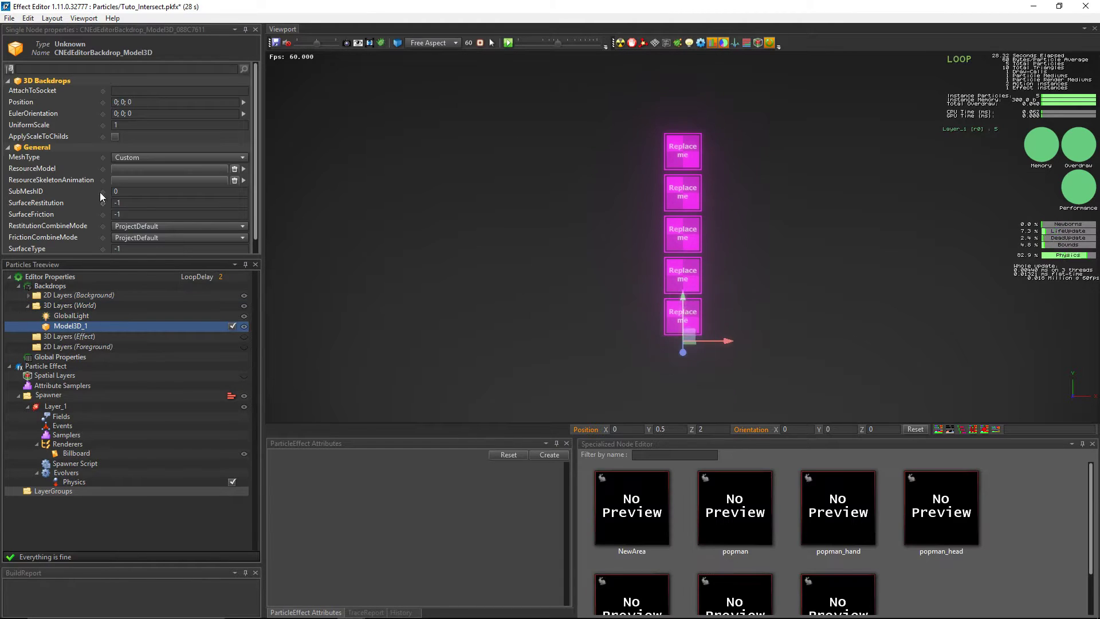
- Load Meshes/NewArea.fbx as the Model3D_1 backdrop mesh and orbit to view the particles
double_click(152, 170)
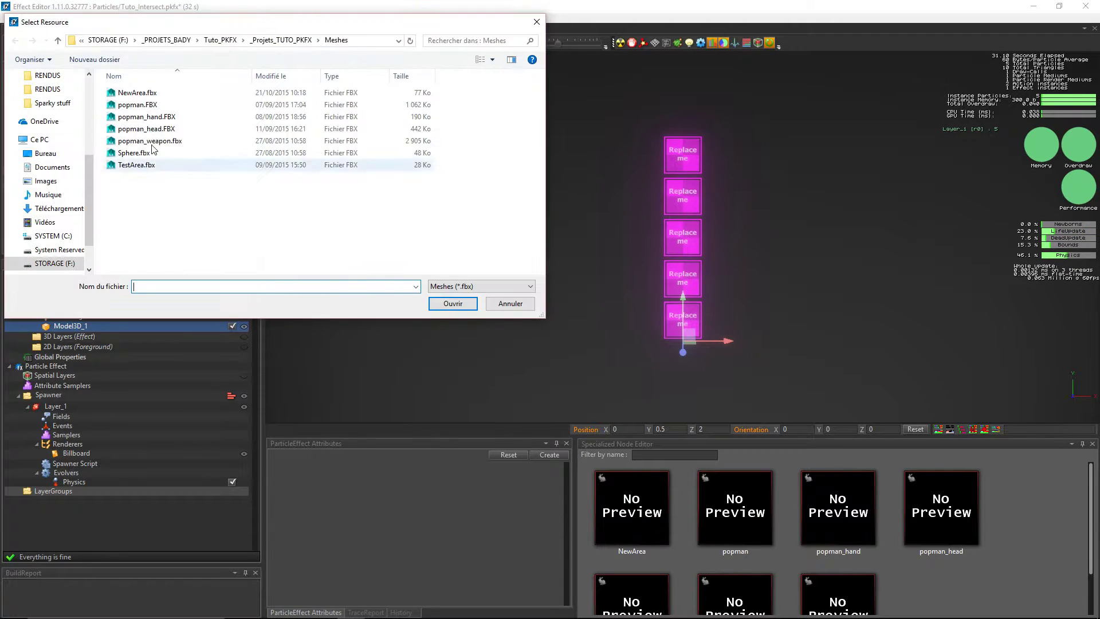
double_click(138, 93)
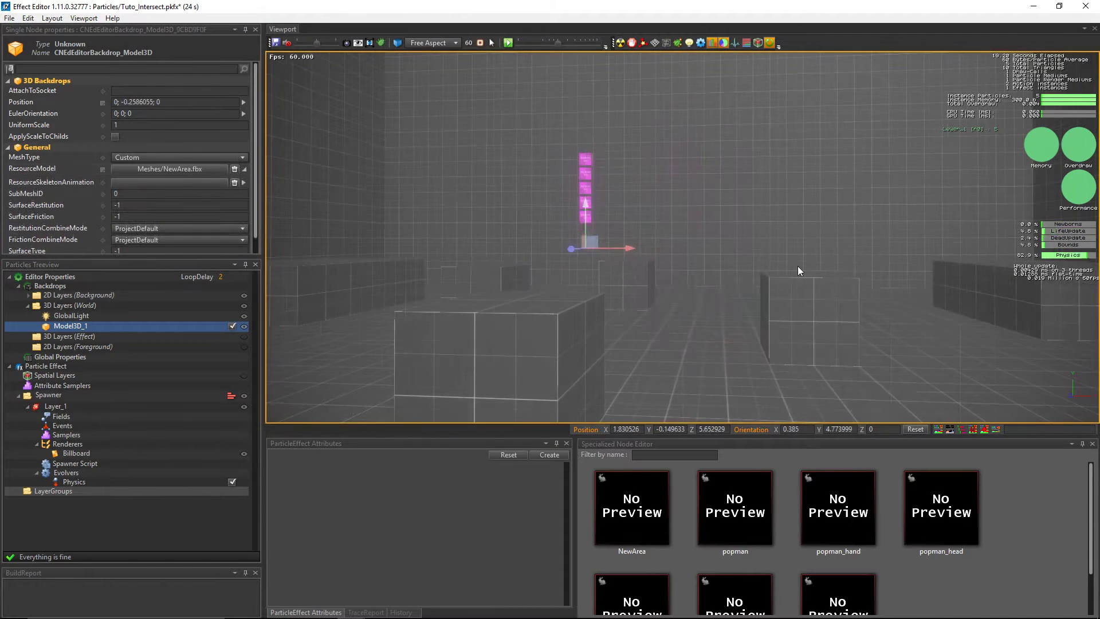
click(67, 394)
drag(586, 188, 588, 197)
alt+drag(666, 313, 380, 410)
- In the Spawner Script, set Velocity to float3(5,0,0) and Position to float3(0,0,spawner.EmittedCount)
click(84, 462)
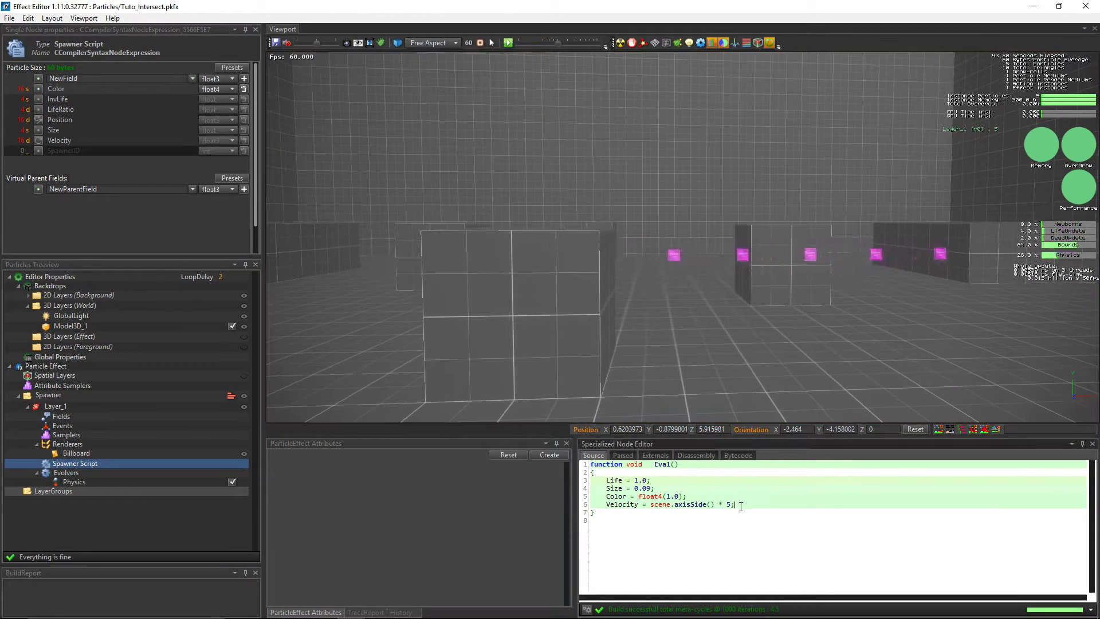
key(Return)
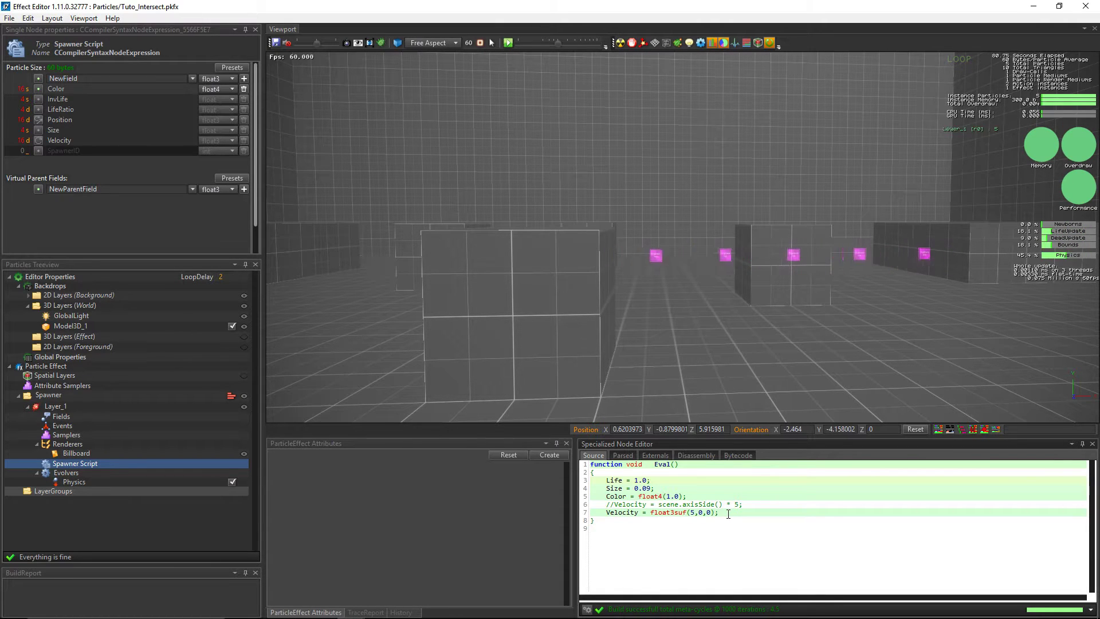
key(Return)
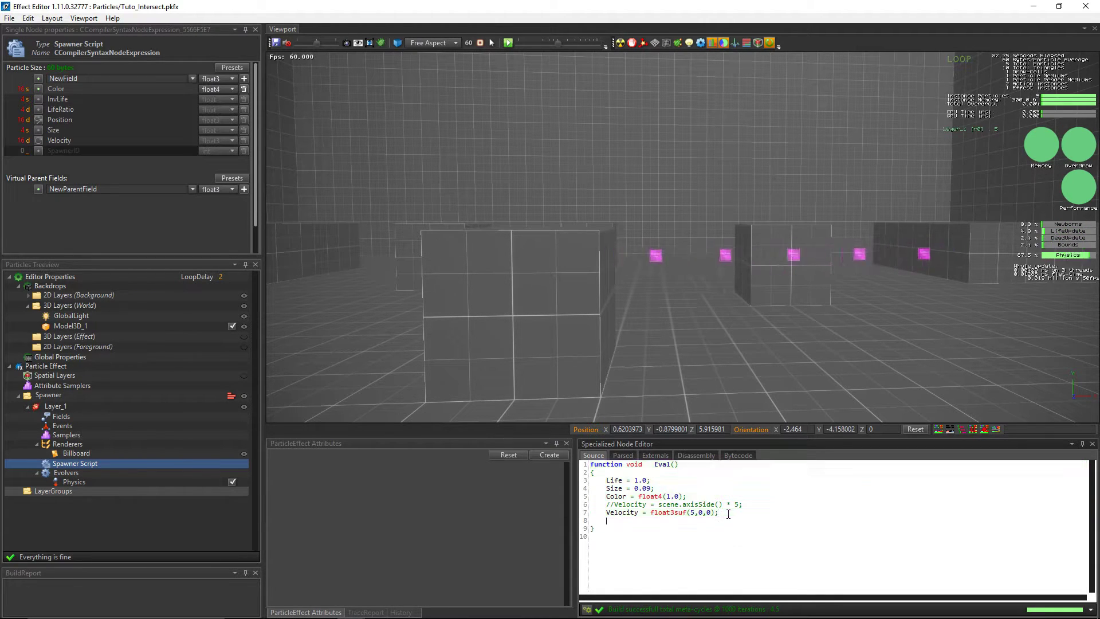
text(Pos)
text(ition = float3suf(0,0,spawner.EmittedCount);)
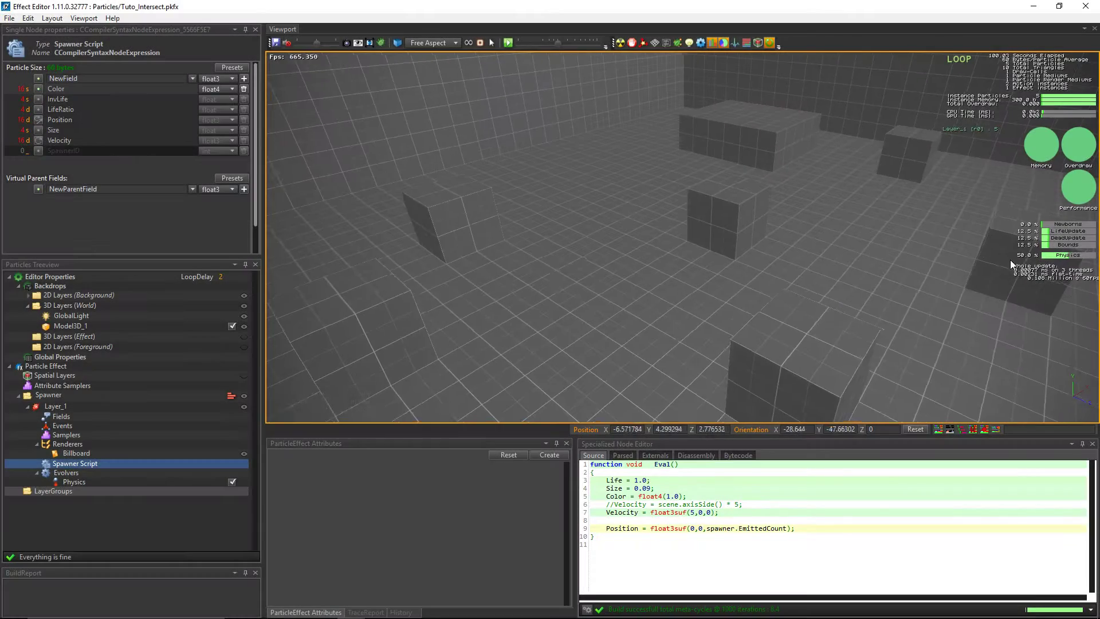
drag(809, 203, 743, 284)
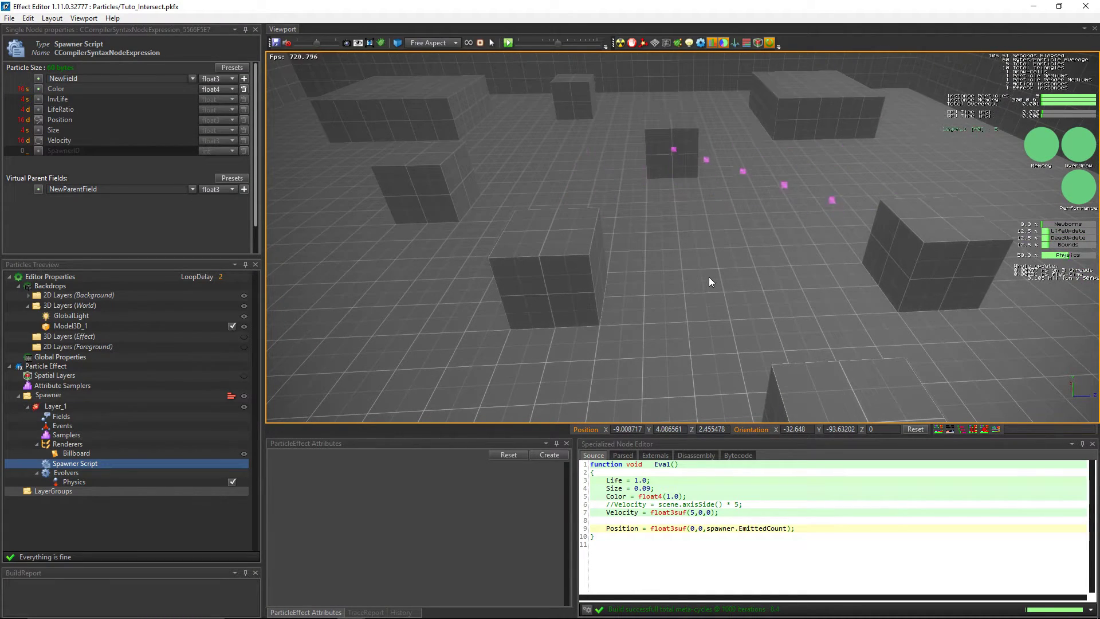
- Set Layer_1's DurationInSeconds to 0 and SpawnCount to 50
click(61, 407)
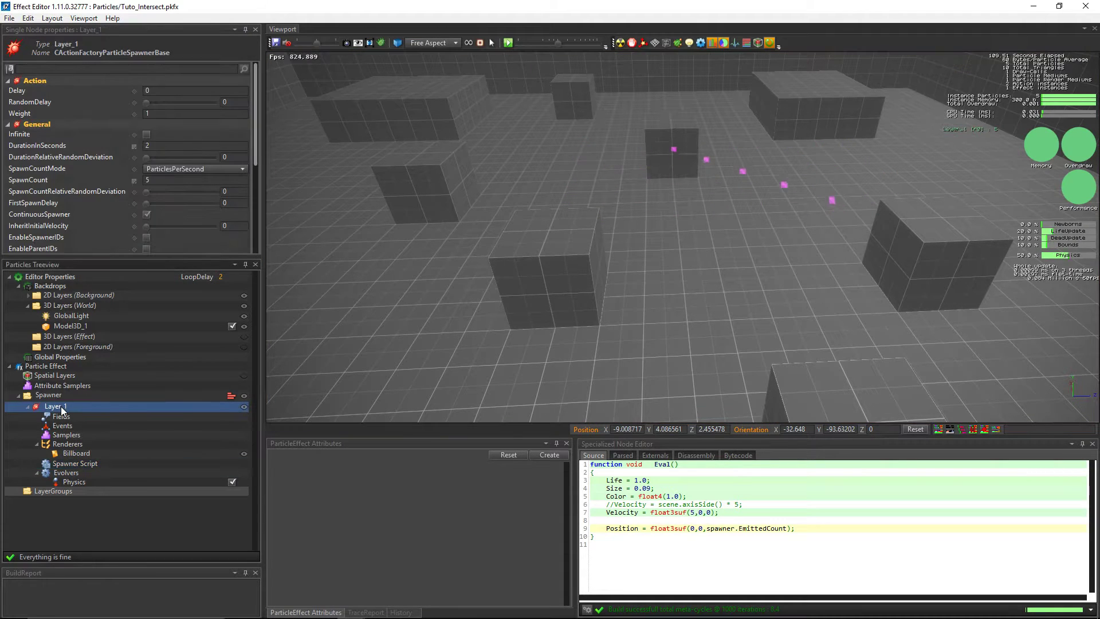
double_click(145, 145)
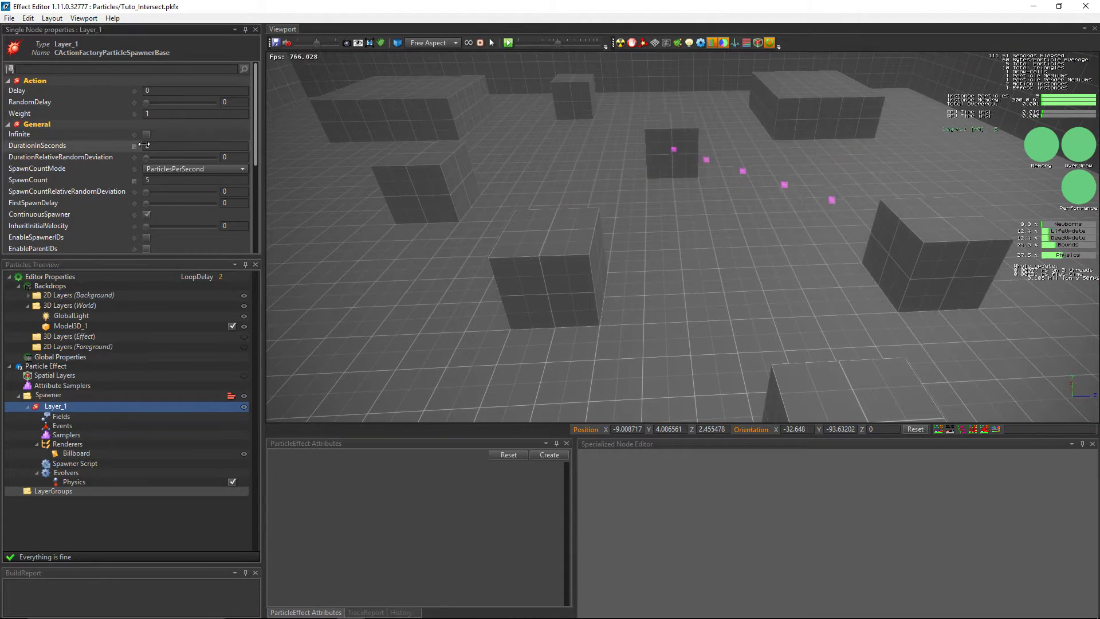
text(0)
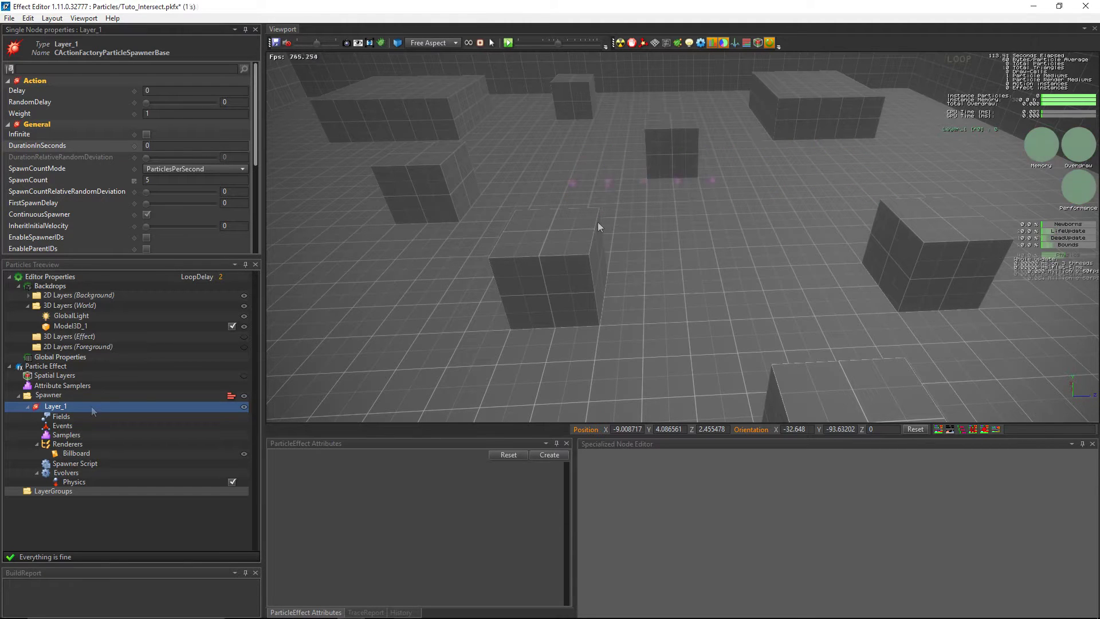
click(192, 179)
text(0)
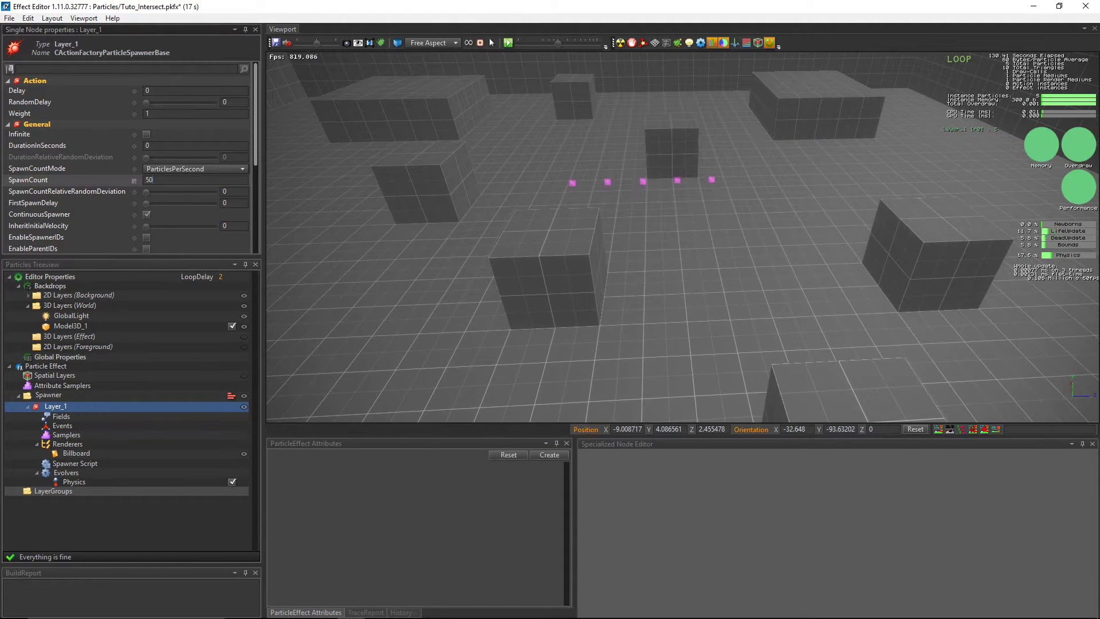
drag(756, 227, 756, 256)
scroll(754, 252, down, 5)
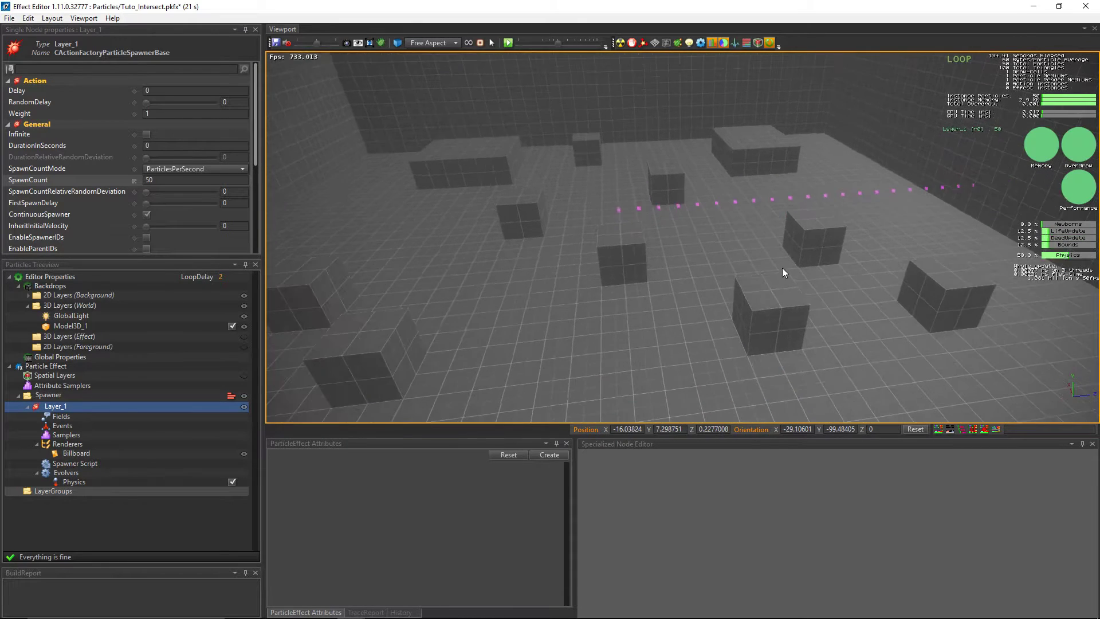
middle_drag(816, 280, 686, 261)
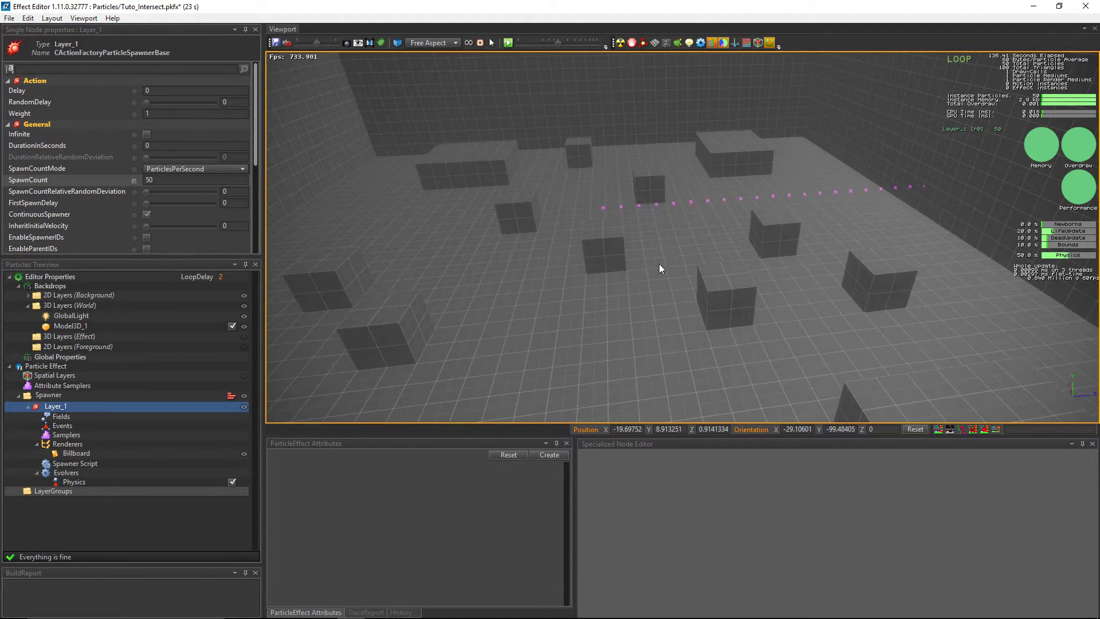
- Change the script's Position to float3(rand(-1,1),0,spawner.EmittedCount) for random sideways offsets
click(102, 461)
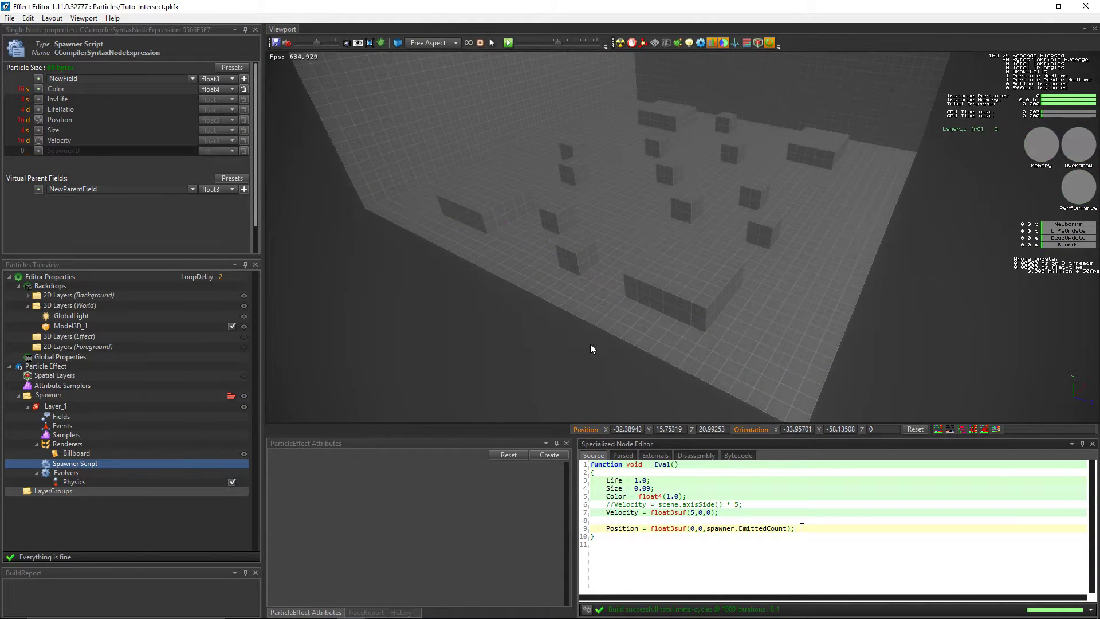
alt+drag(716, 236, 664, 222)
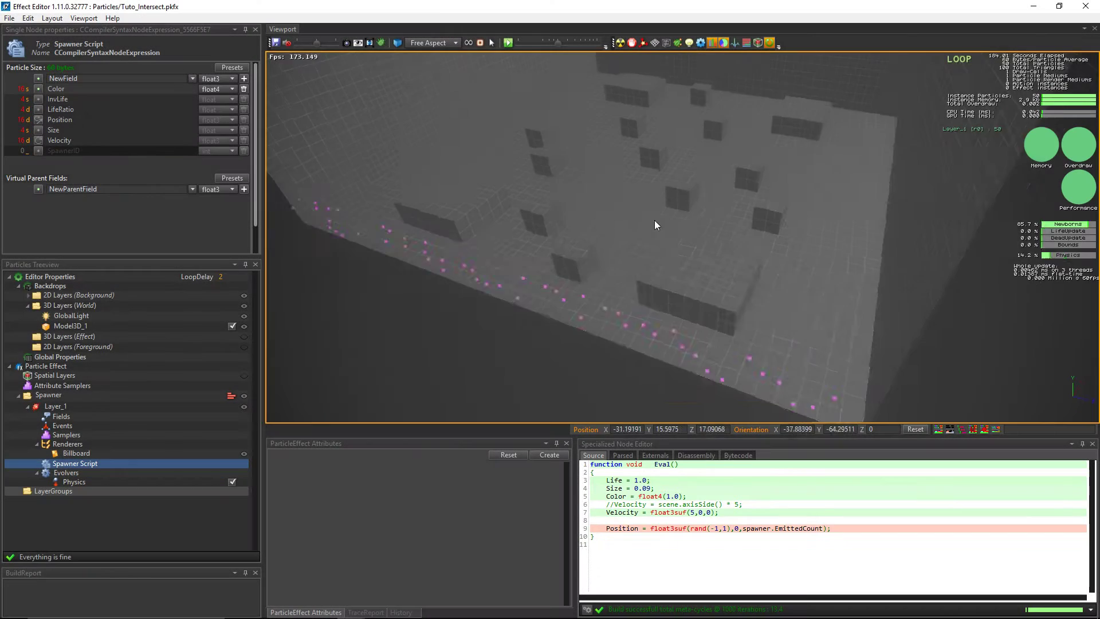
alt+drag(656, 224, 788, 269)
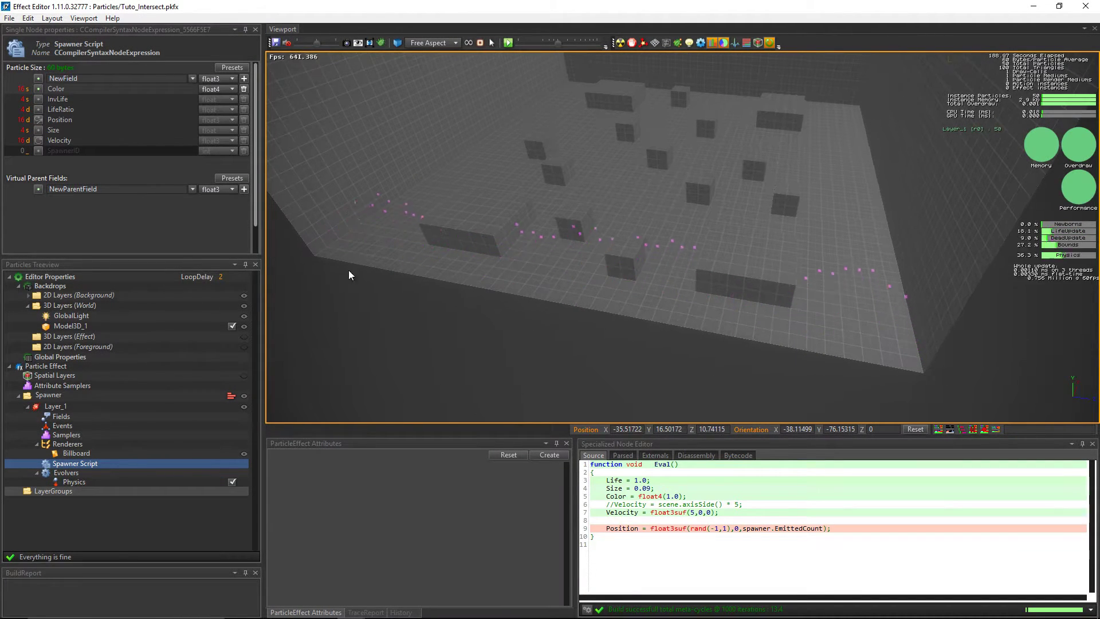
- Set particle Life to 8.0 in the Spawner Script so rows span the whole floor
click(228, 277)
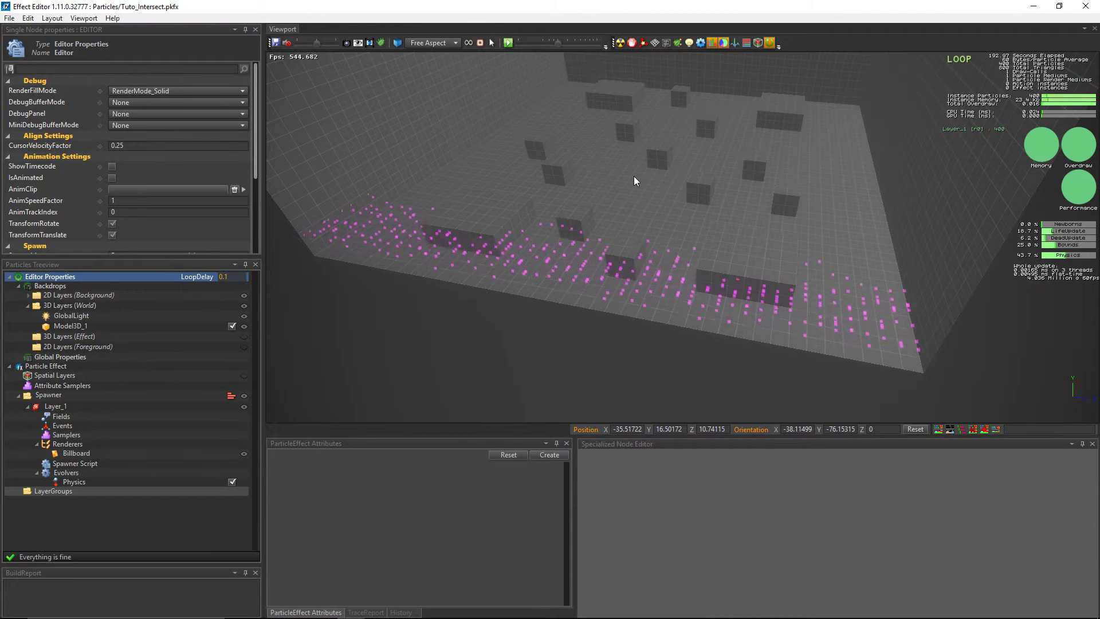
alt+drag(635, 190, 658, 215)
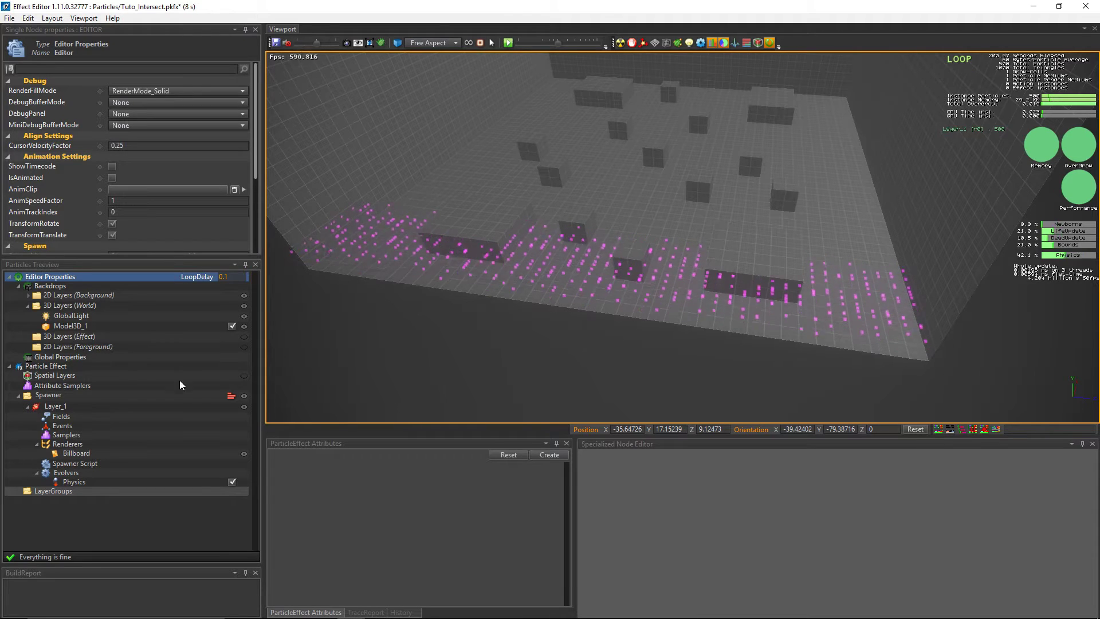
alt+drag(591, 262, 579, 261)
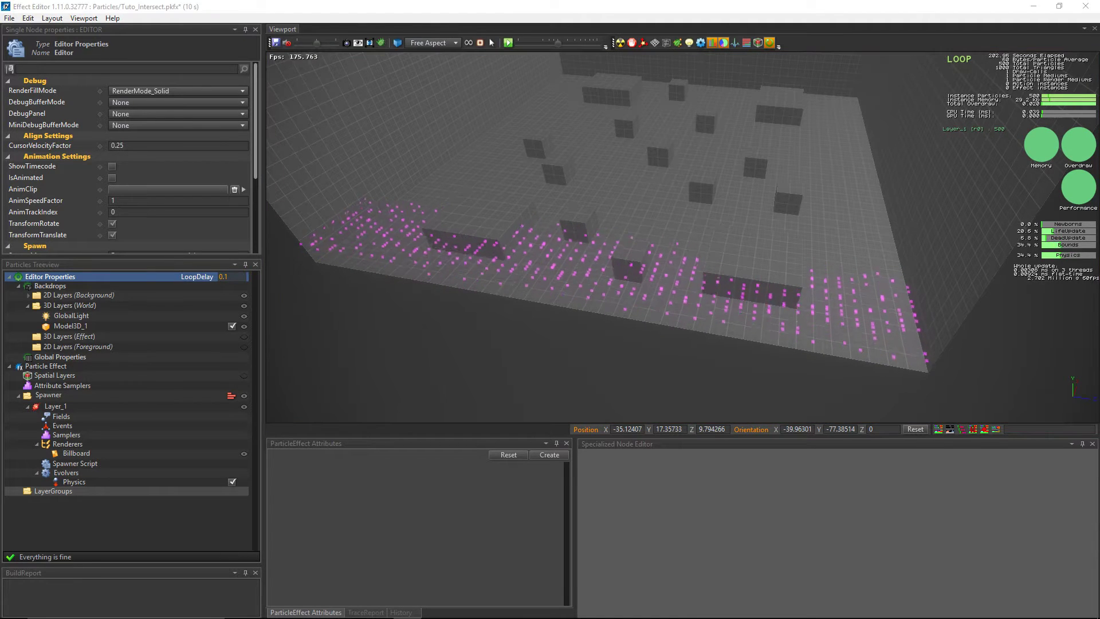
click(67, 461)
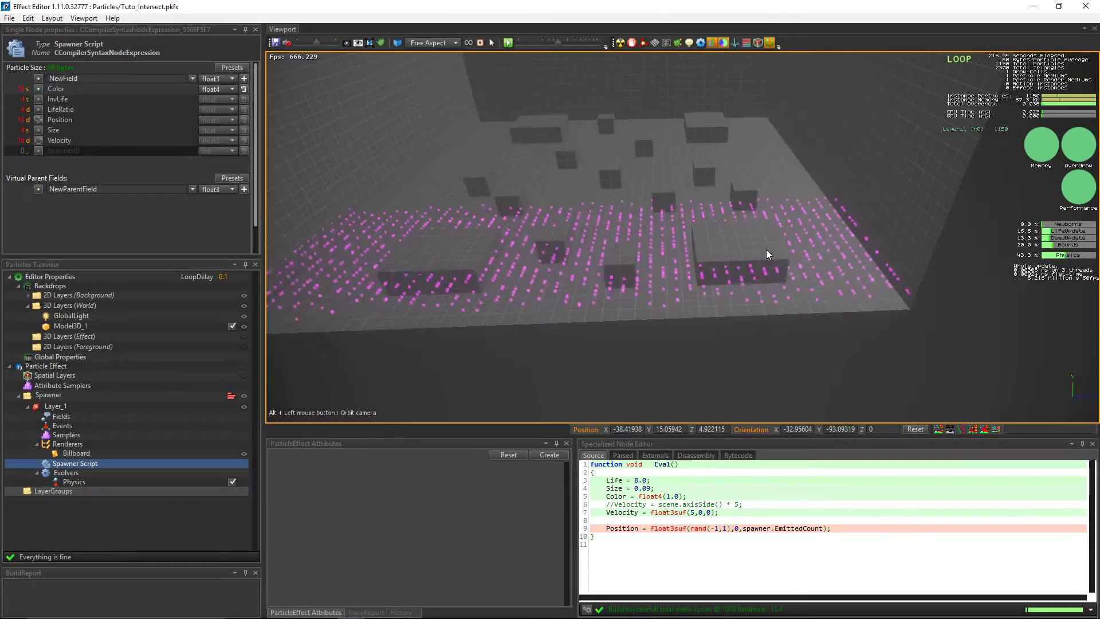
alt+drag(766, 249, 595, 290)
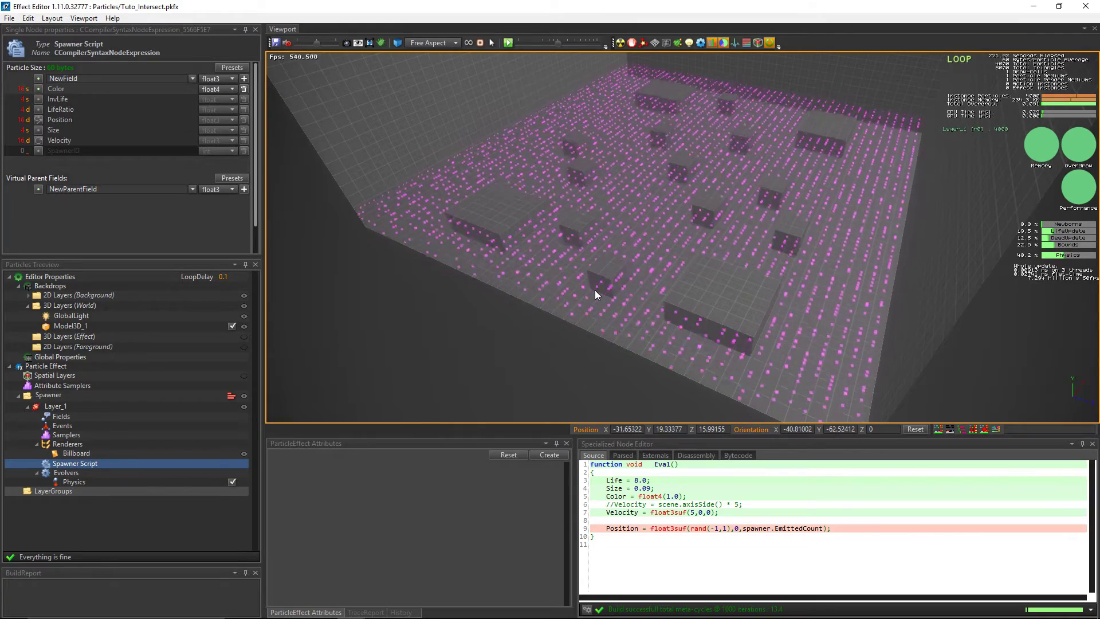
alt+drag(594, 290, 740, 269)
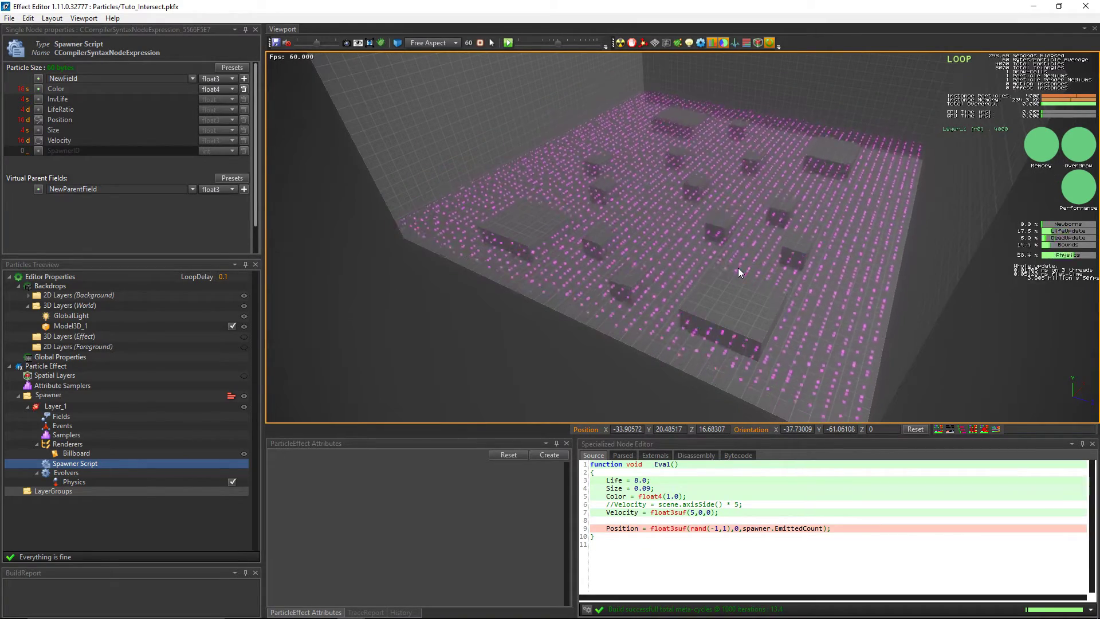
- Assign Textures/Cercle.png as the billboard renderer's Diffuse texture
click(77, 455)
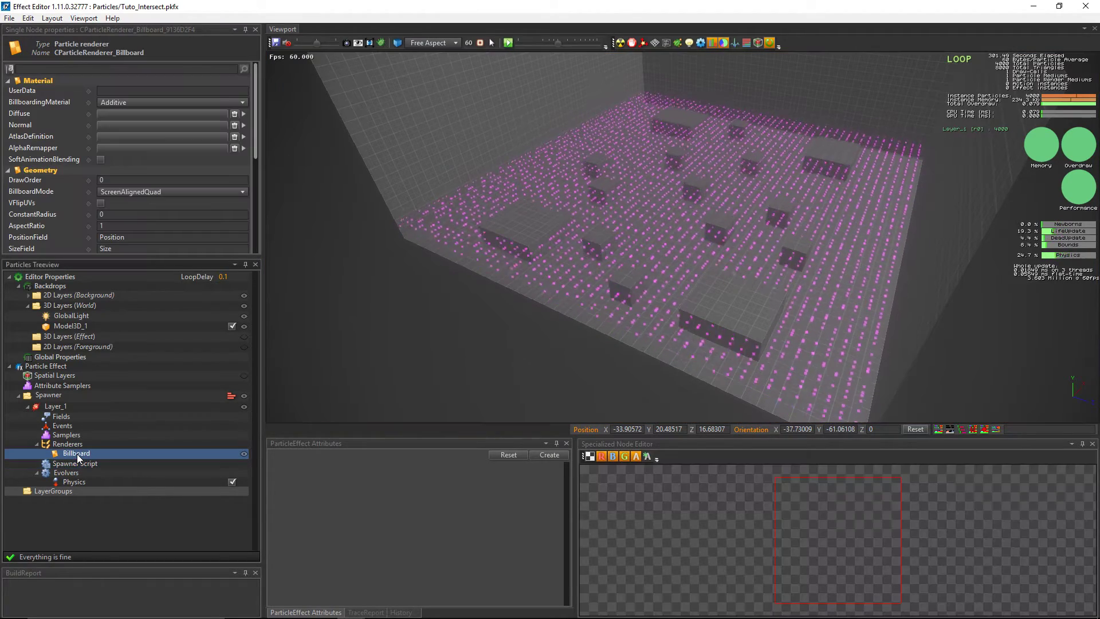
double_click(138, 111)
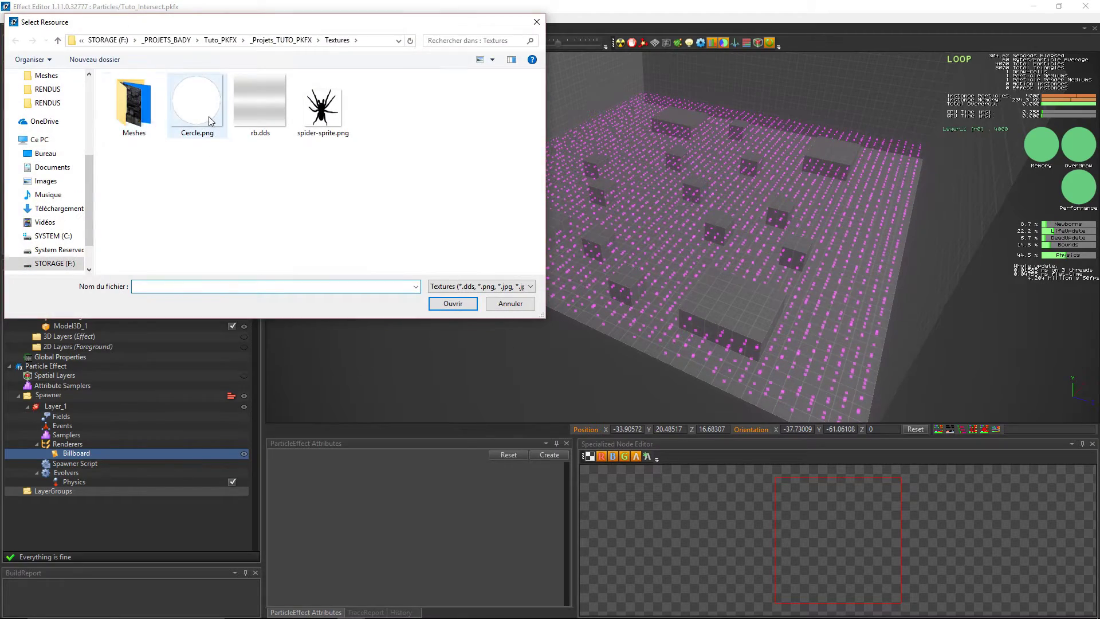
double_click(208, 115)
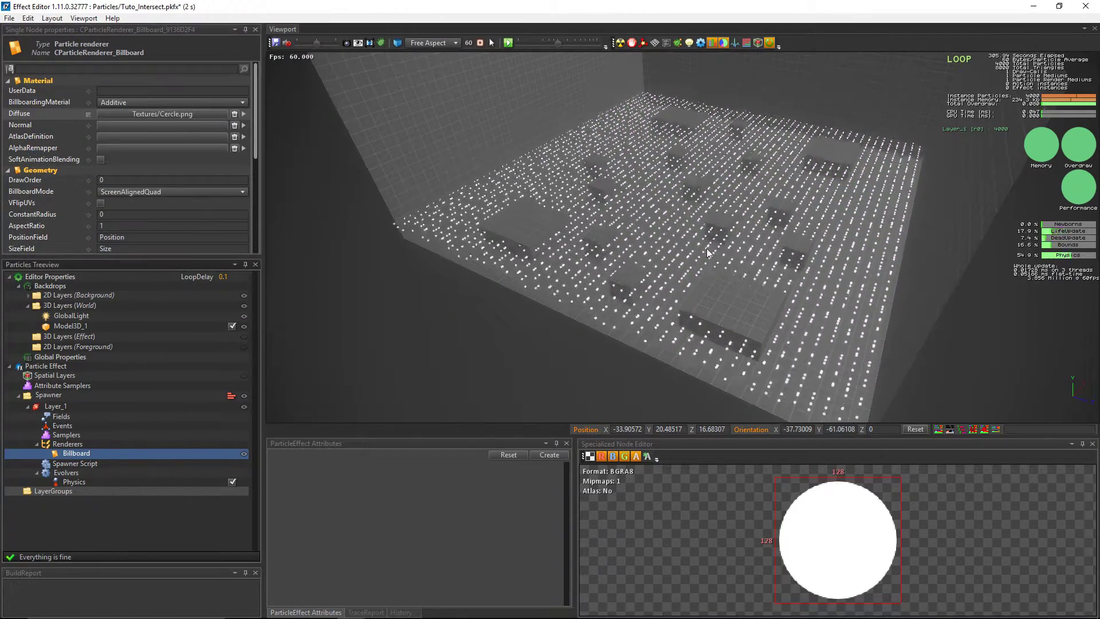
alt+drag(643, 271, 752, 148)
click(751, 148)
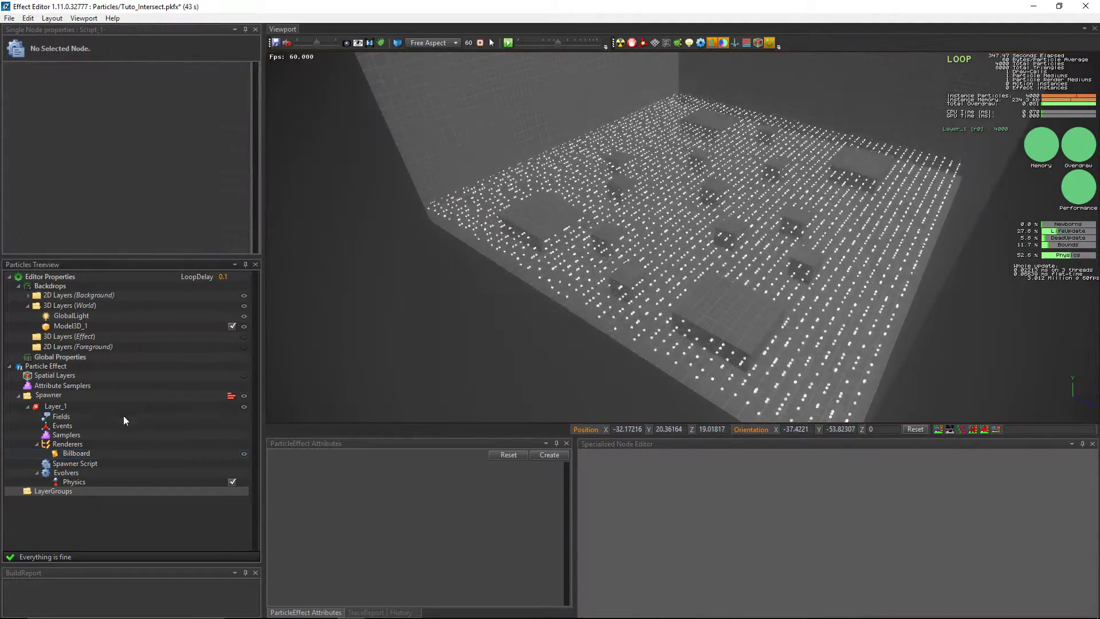
- Add a particle field named Result with type float4 to Layer_1
click(63, 416)
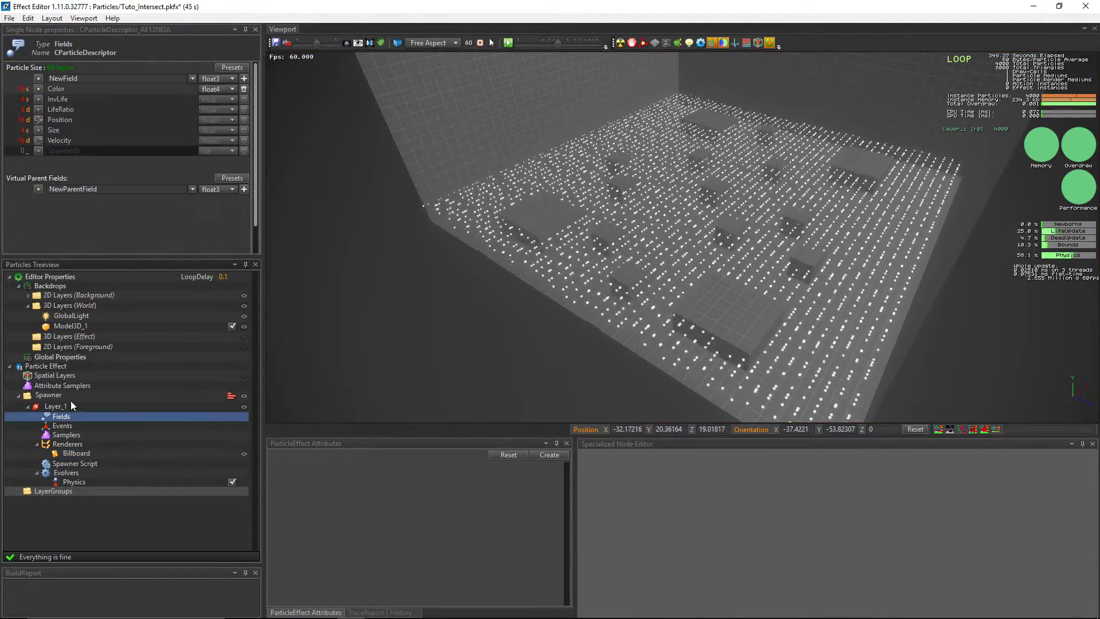
click(101, 78)
text(Result)
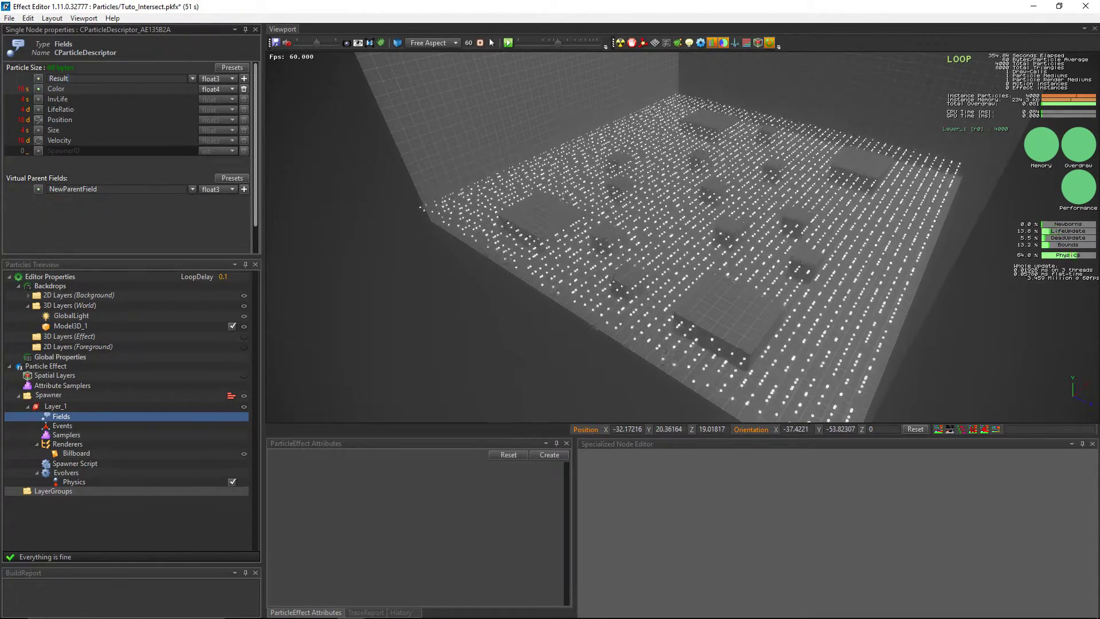
click(222, 78)
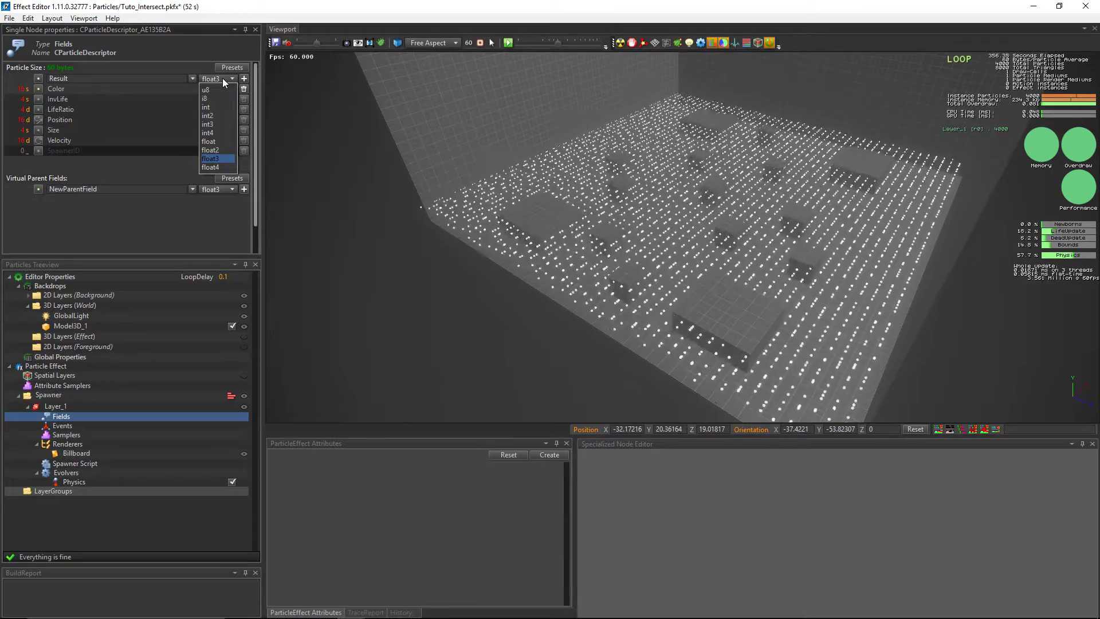
click(223, 168)
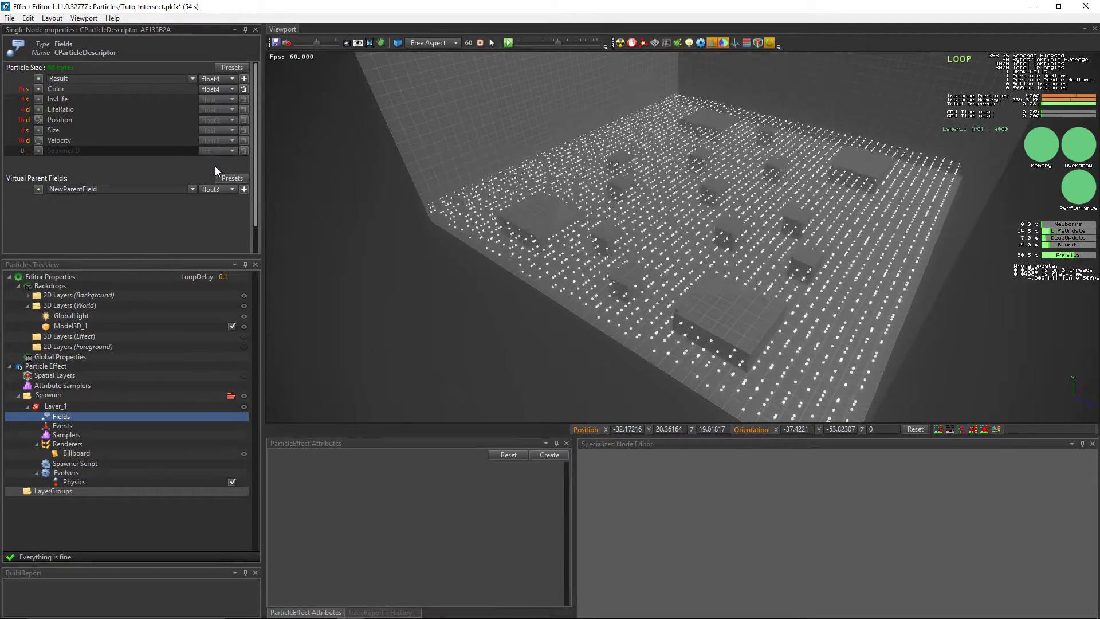
click(244, 79)
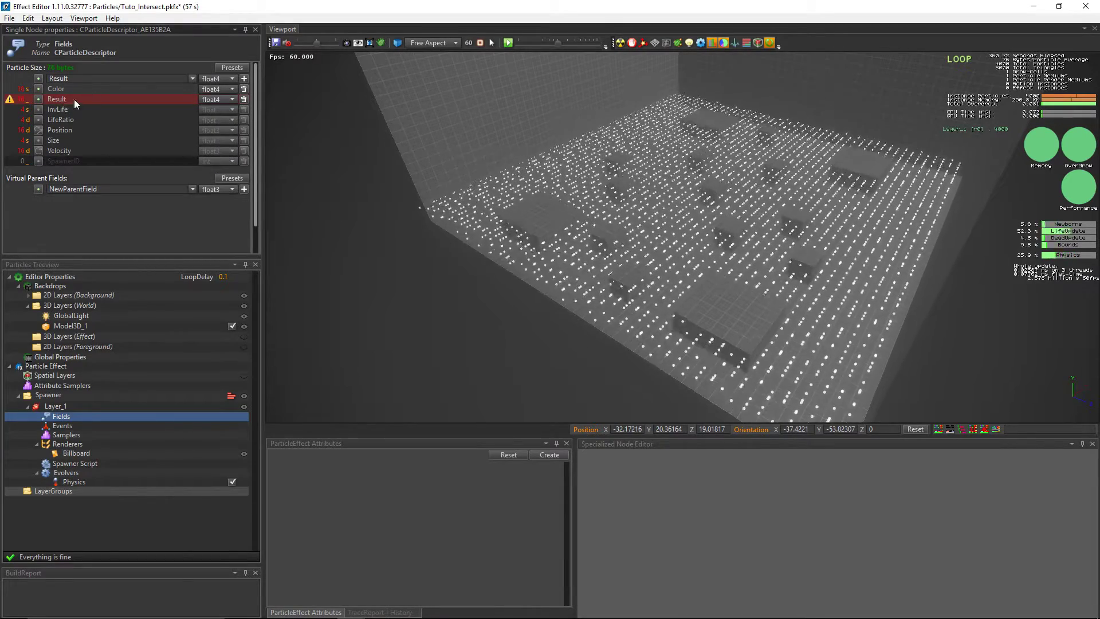
right_click(69, 473)
- Add a Script evolver and write Result = scene.intersect(Position,float3(1,0,0),5); in it
mouse_move(127, 562)
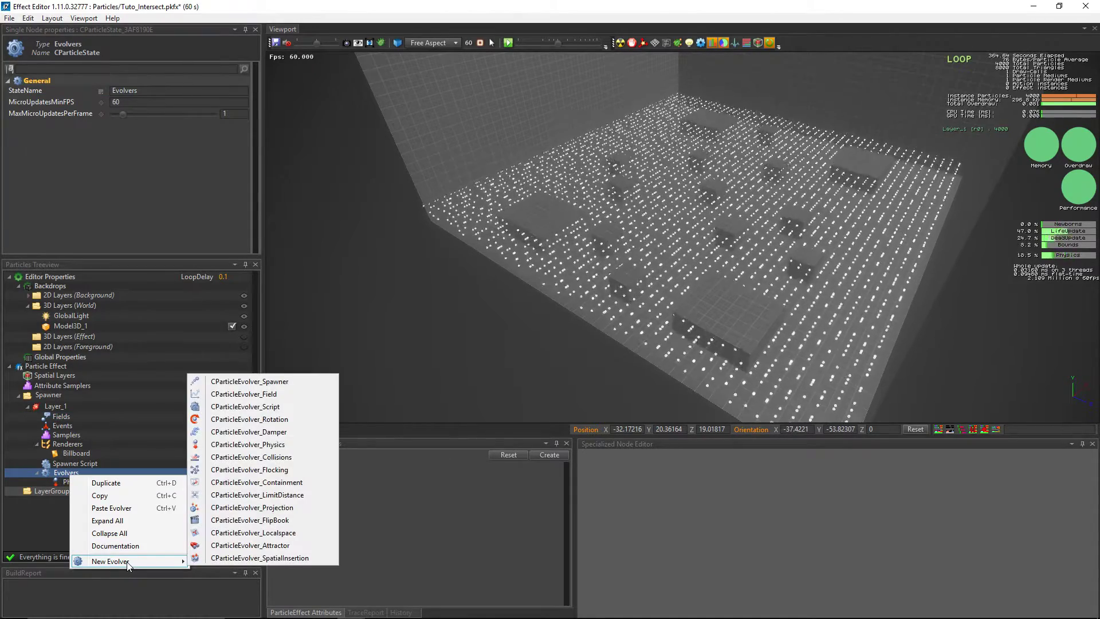
click(288, 406)
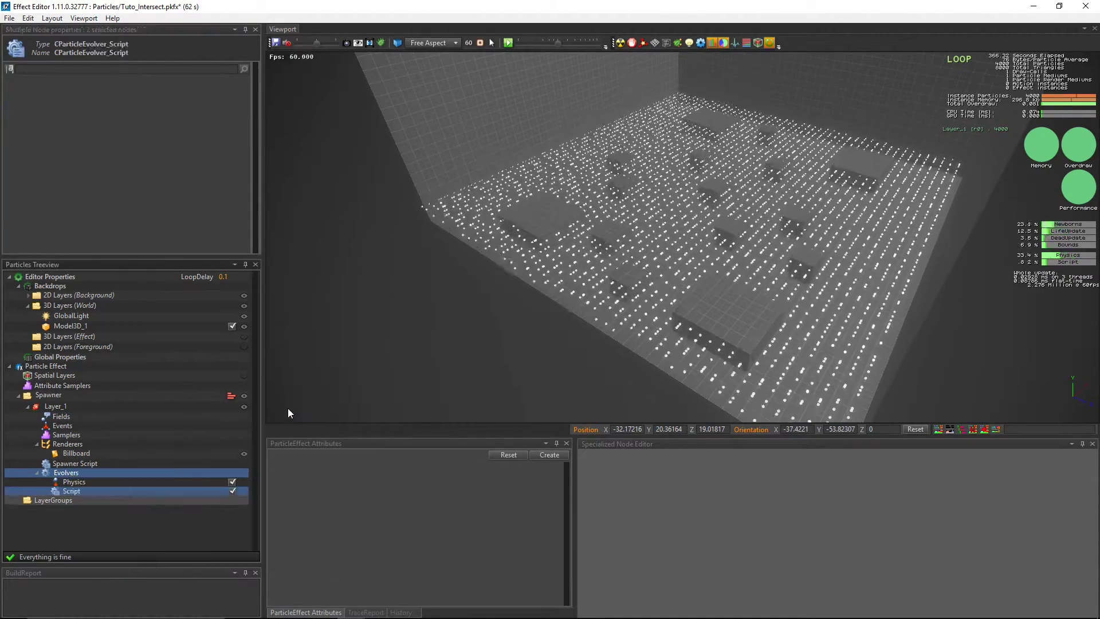
click(91, 490)
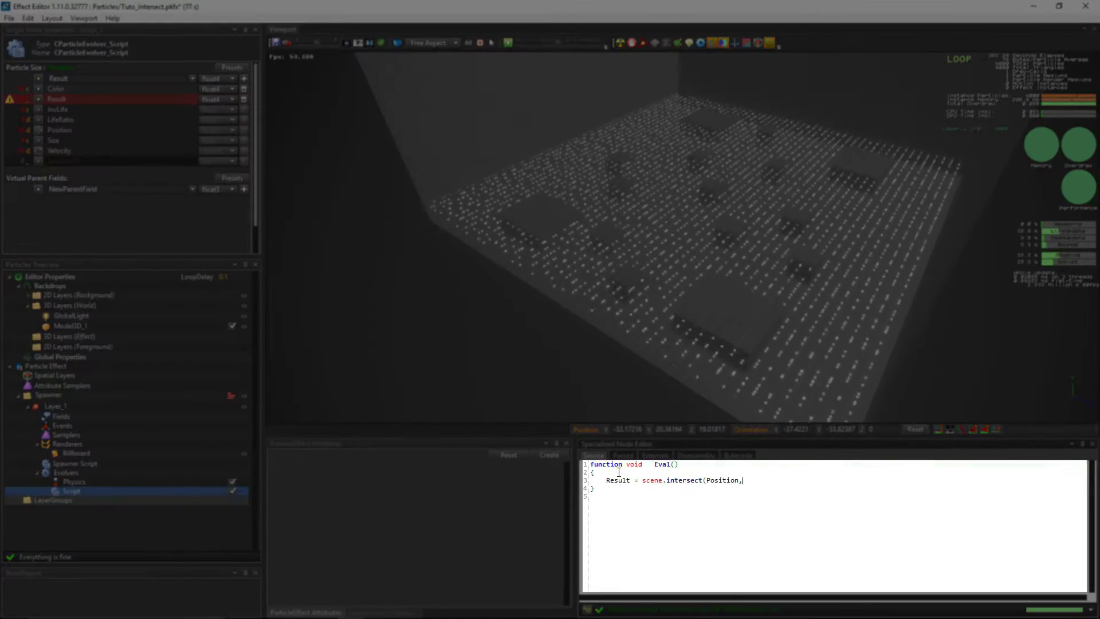
text(floa)
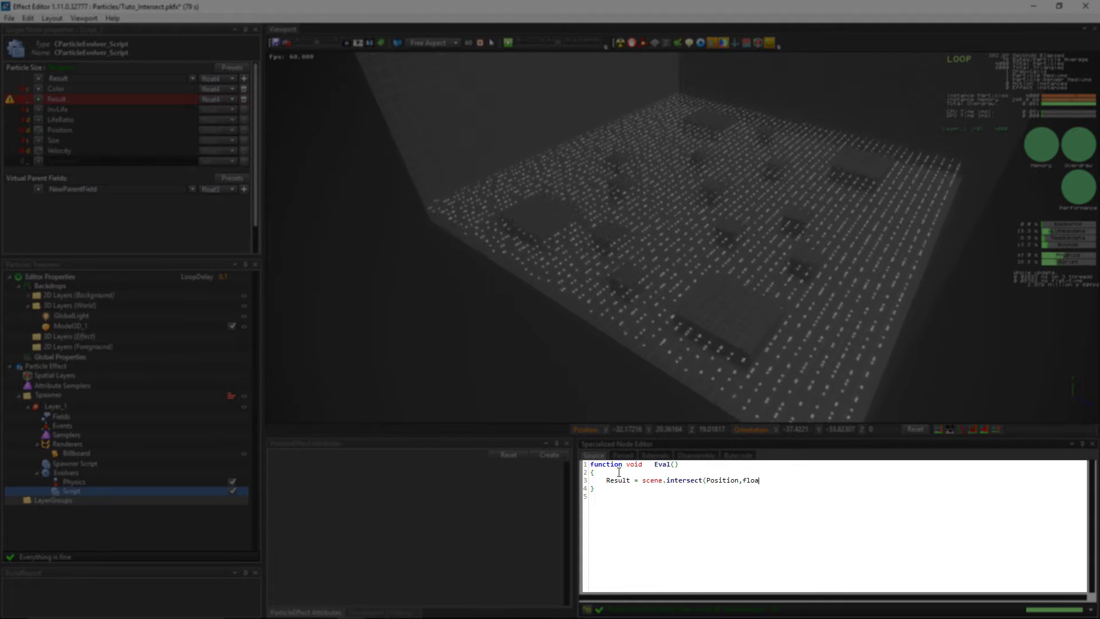
text(t3)
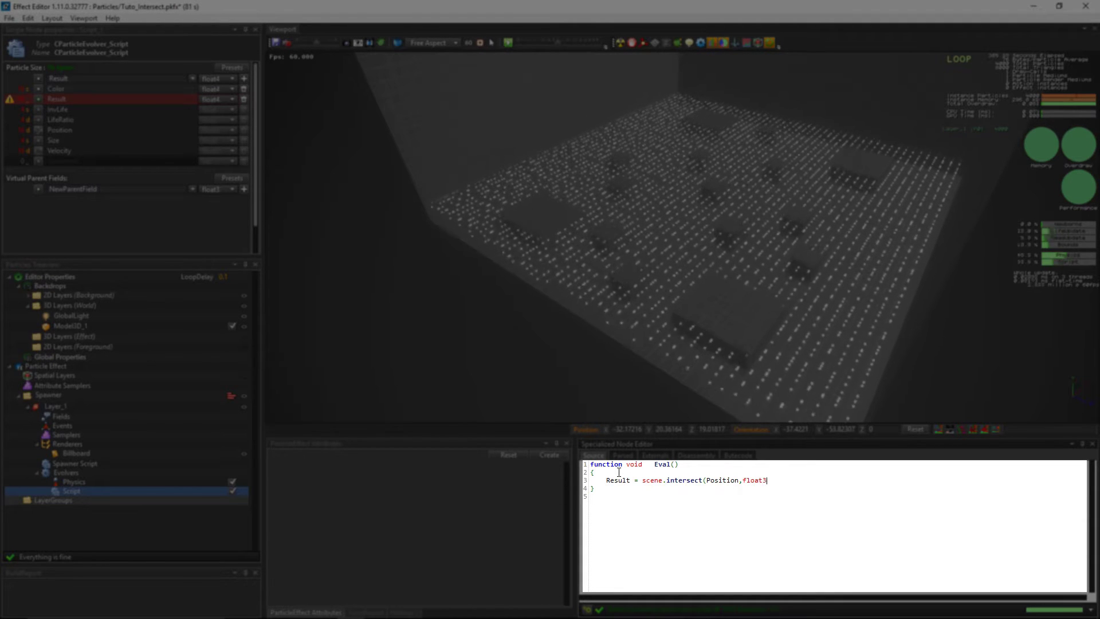
text((1,0,0))
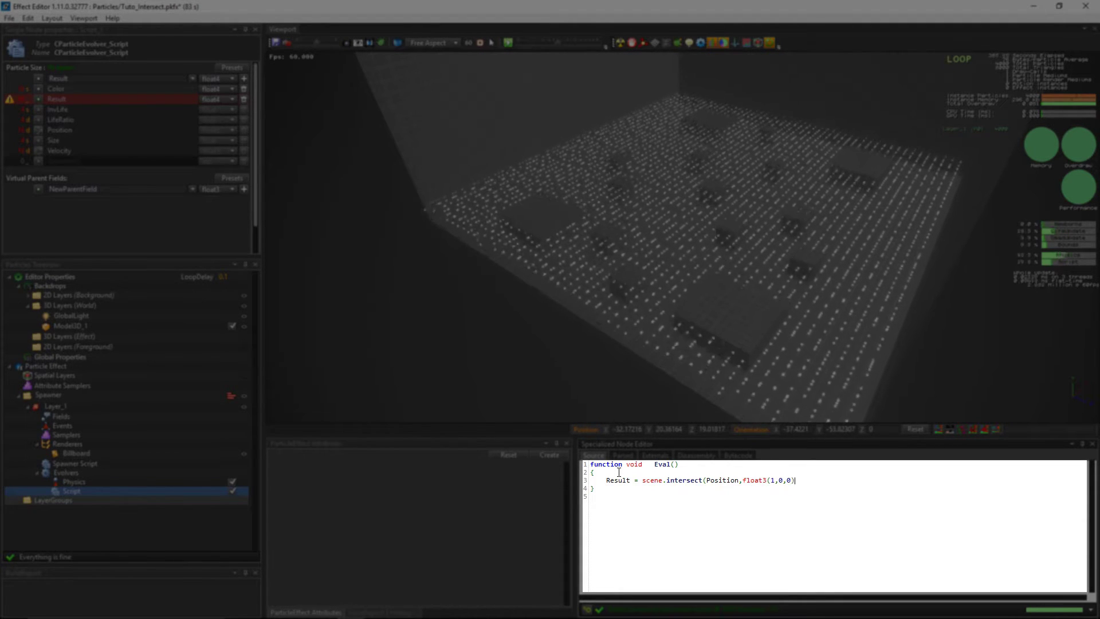
text(,5))
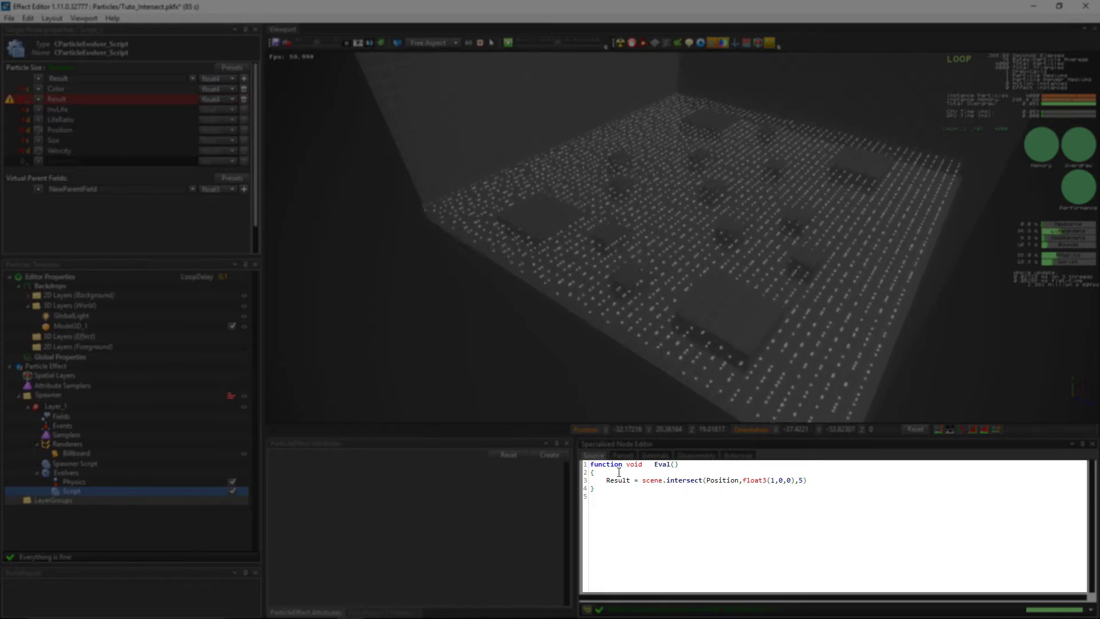
text(;)
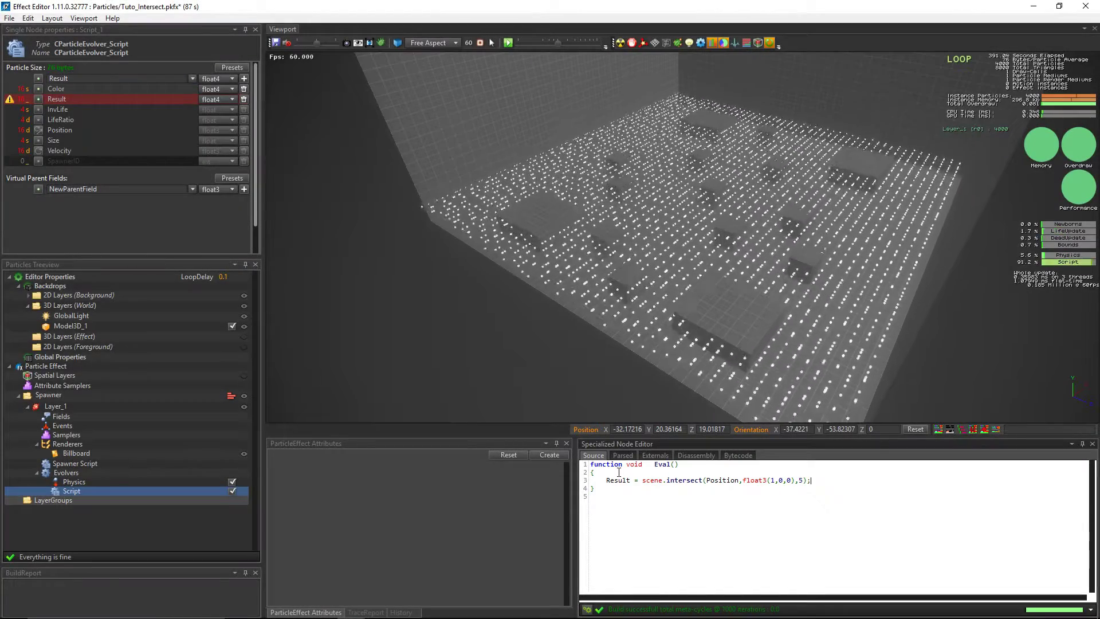
- Pause the simulation and check clicked particles' Result values in the TraceReport
click(752, 321)
drag(751, 322, 812, 328)
click(375, 611)
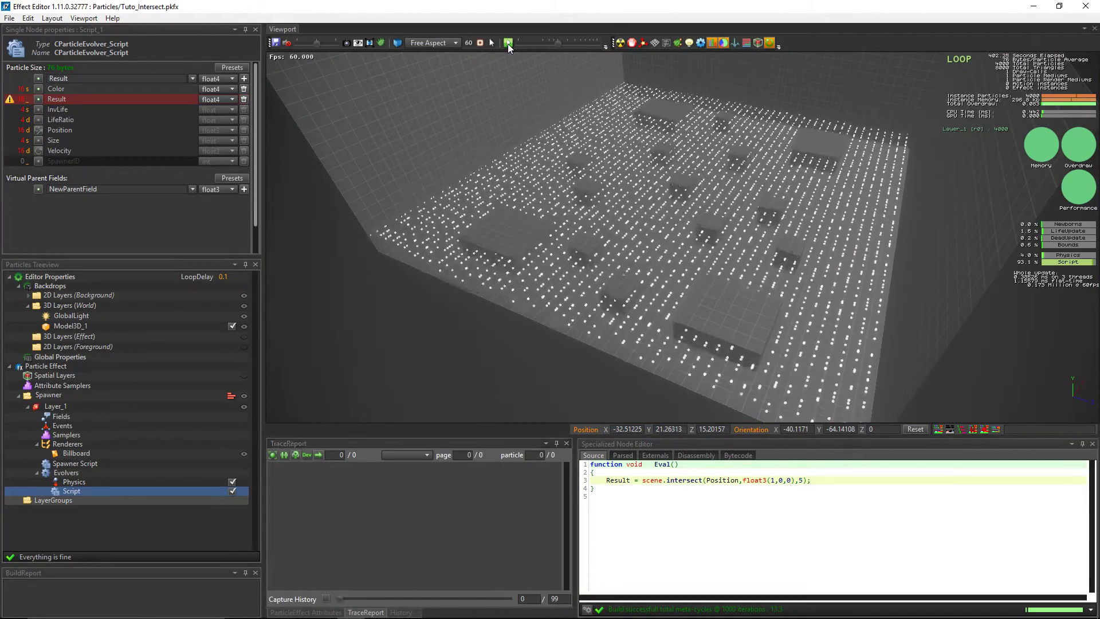
click(508, 43)
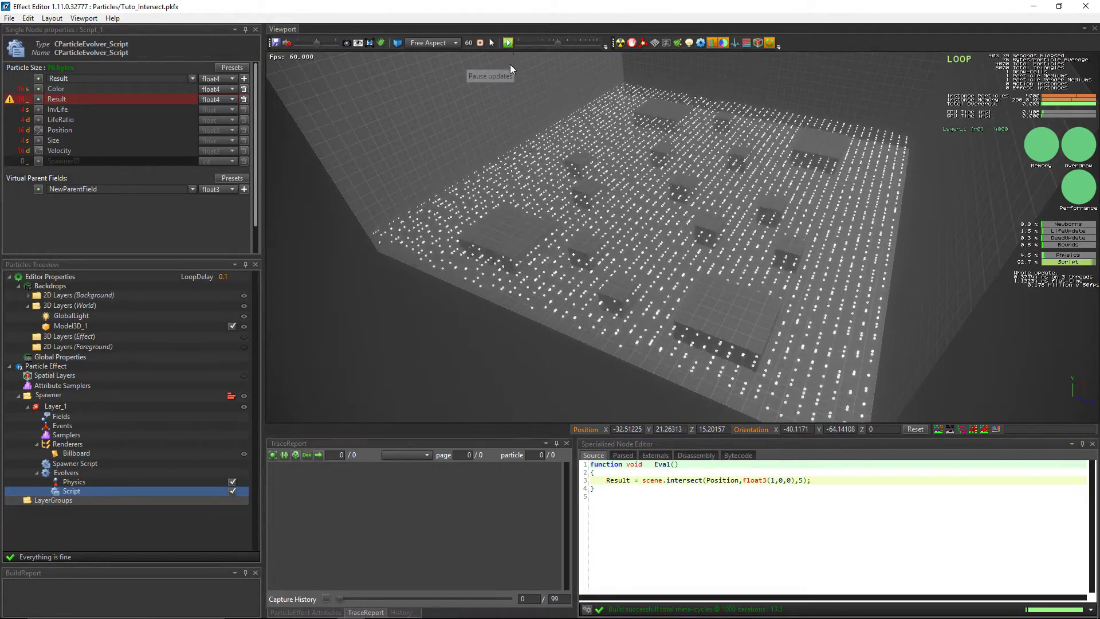
click(502, 267)
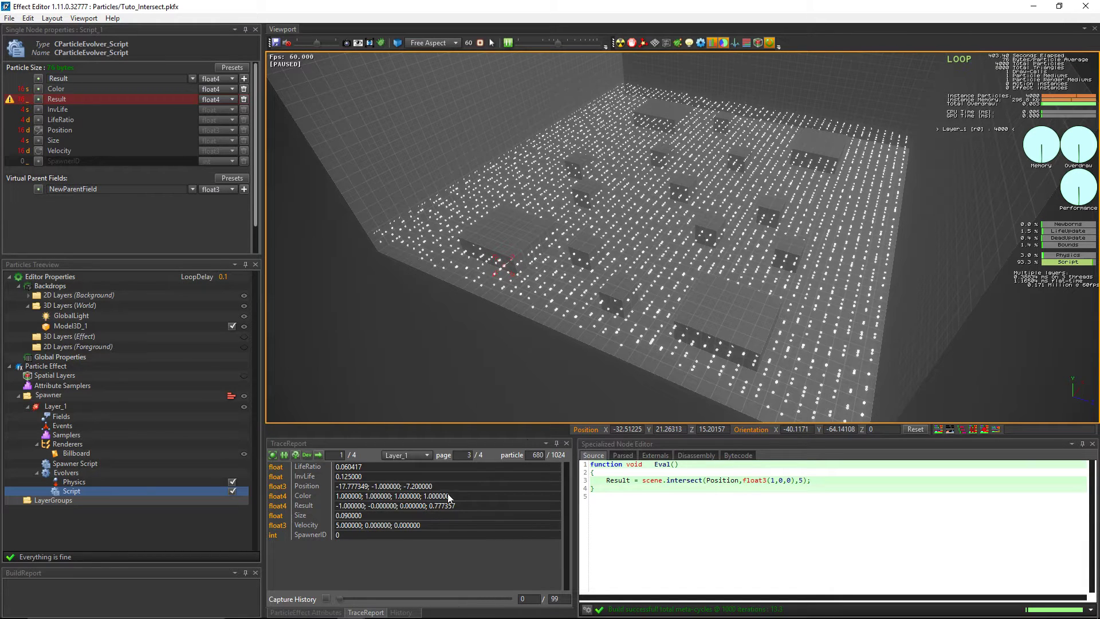
click(650, 229)
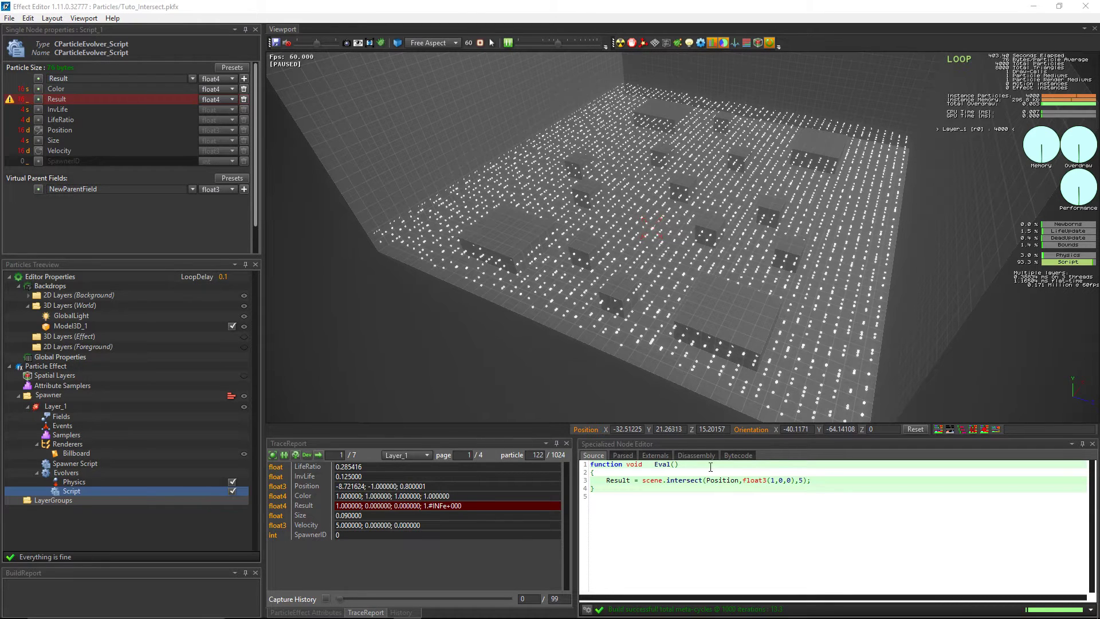
click(811, 482)
- Finish the red-on-hit Color line in the evolver script and check that particles near the blocks turn red
key(Return)
key(Return)
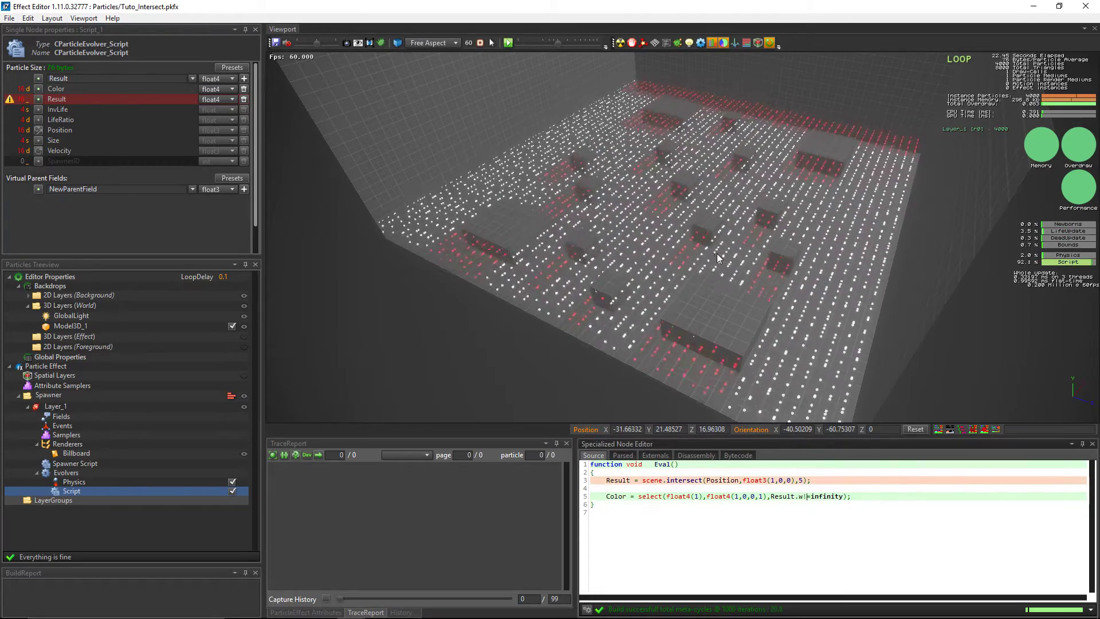
drag(710, 244, 682, 197)
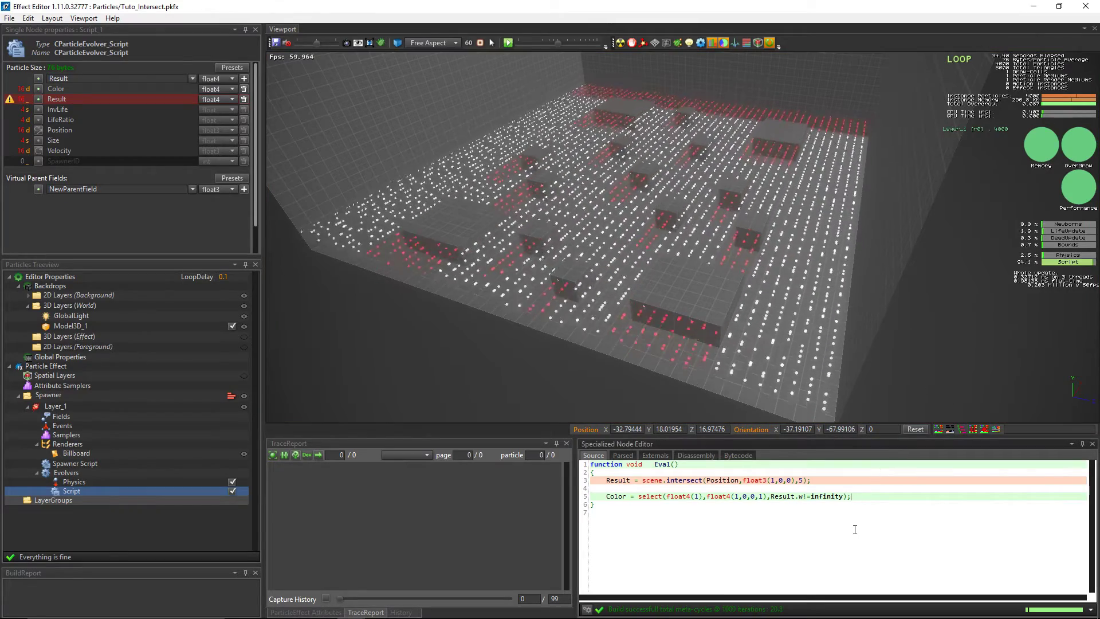
- Add the PK Fx Rendering Plugin component to the Main Camera
click(76, 463)
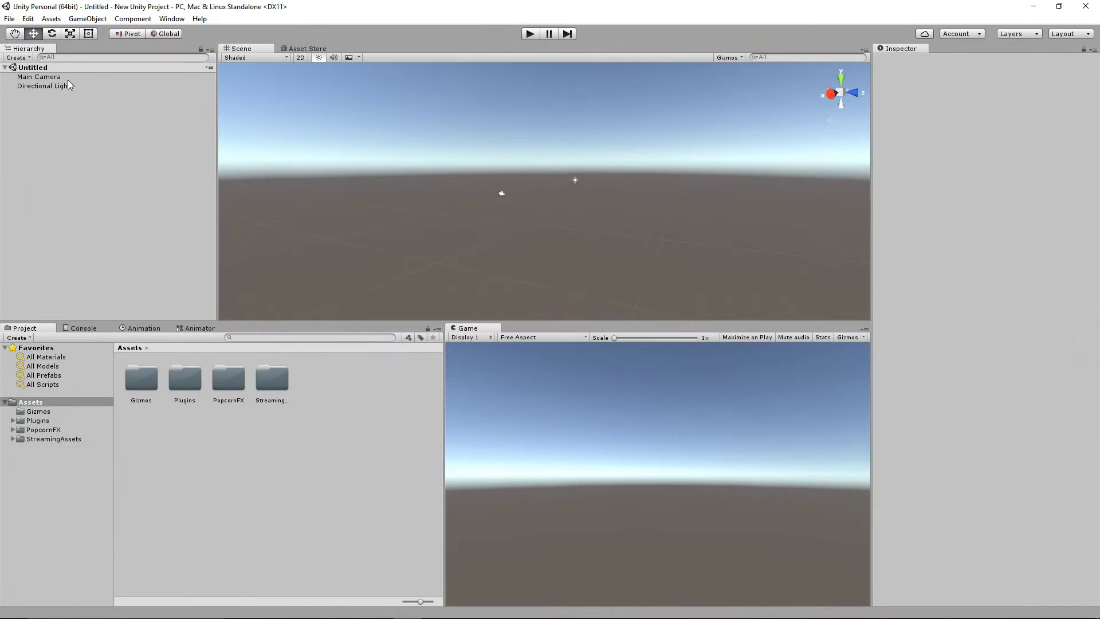
click(67, 79)
click(950, 343)
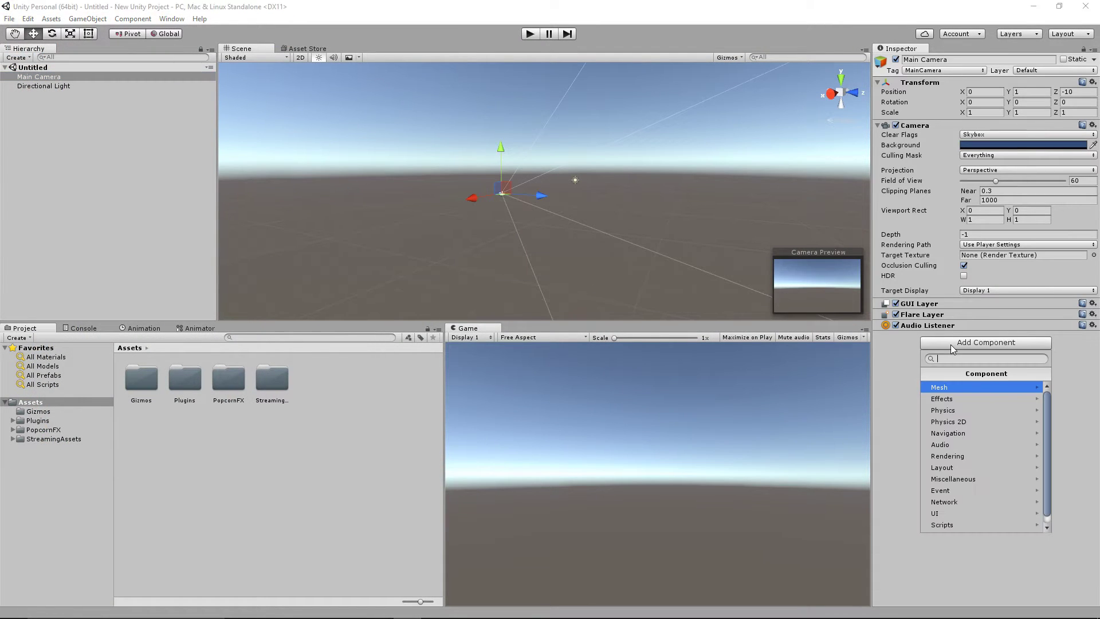
text(fx)
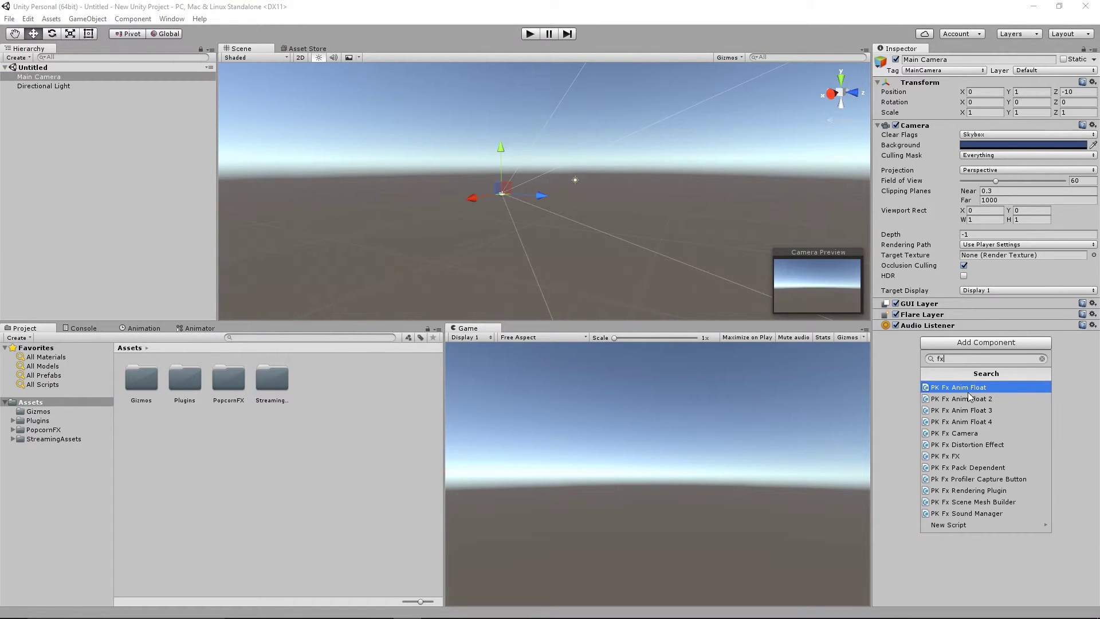
click(980, 491)
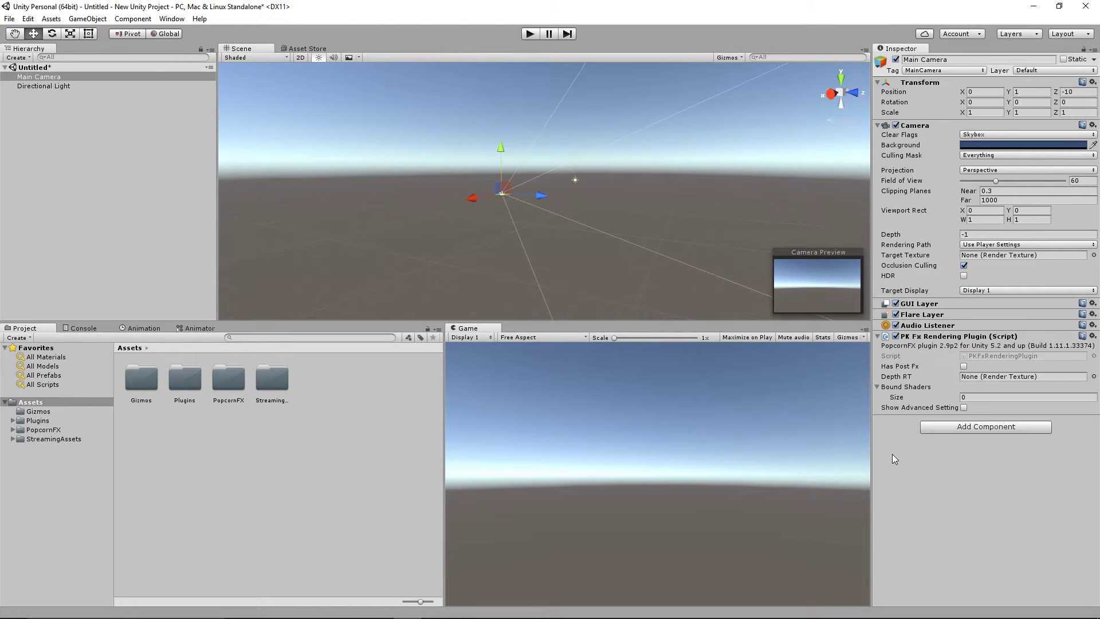
- Create an empty GameObject named FX
click(116, 122)
right_click(96, 122)
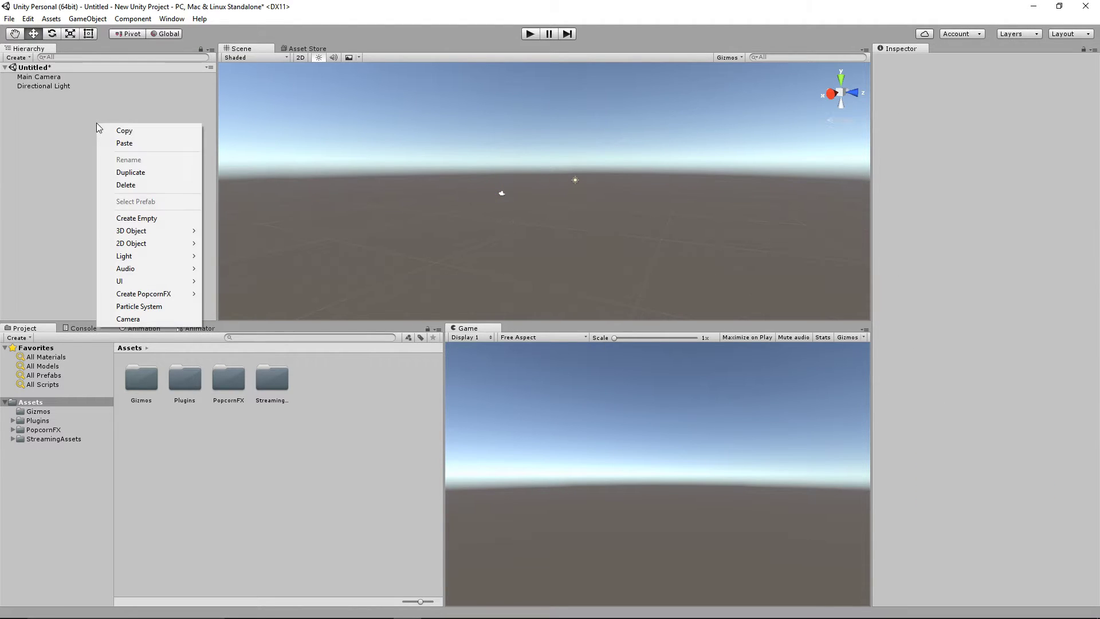
click(135, 219)
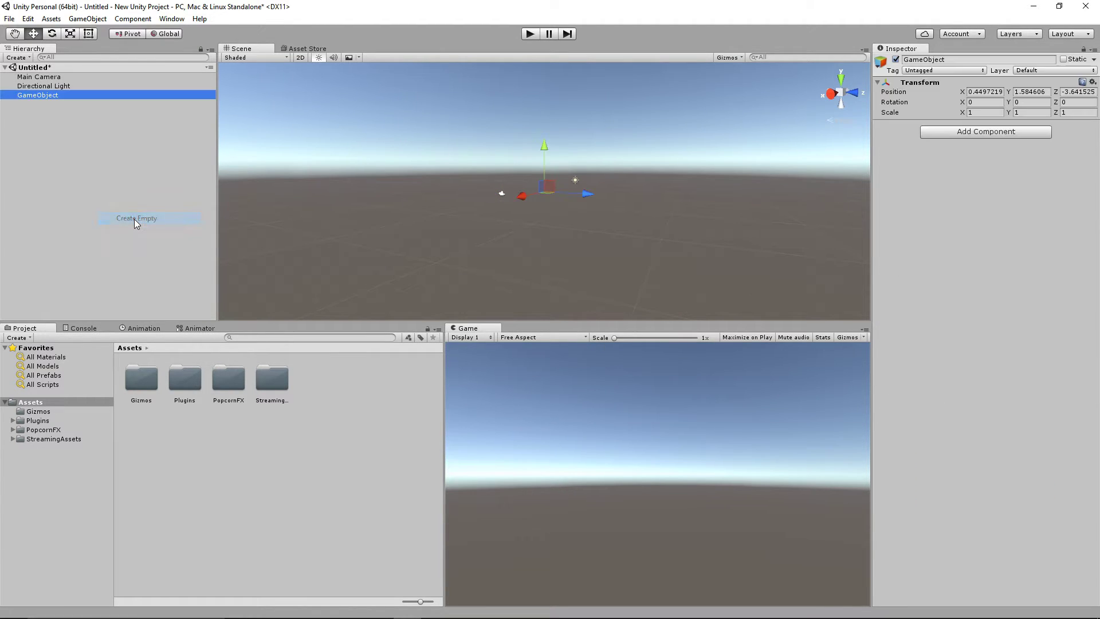
click(935, 60)
text(FX)
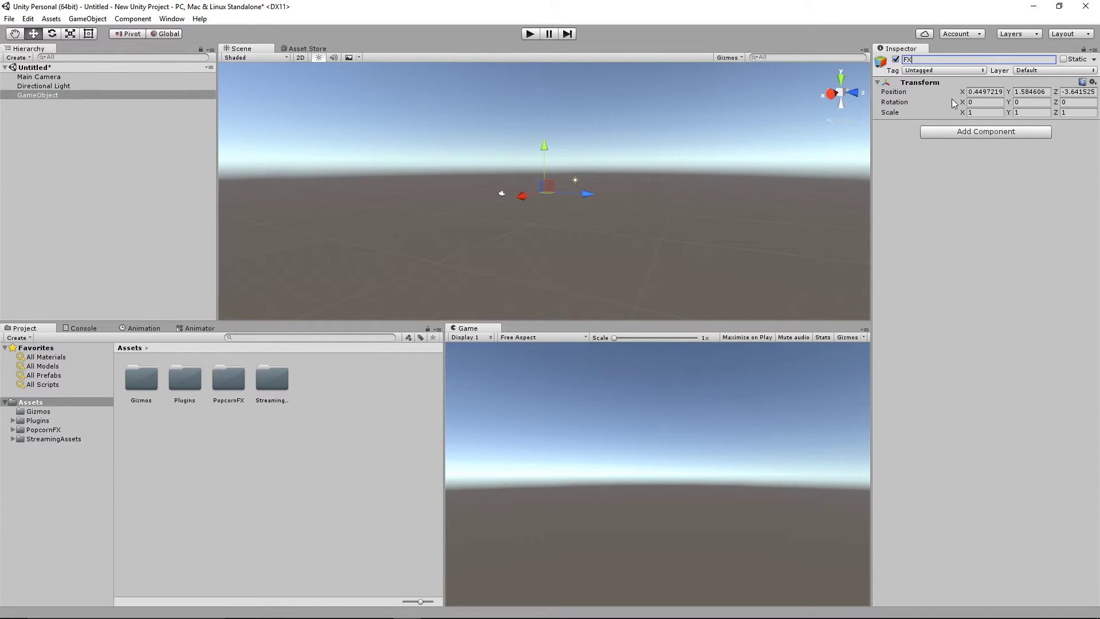
key(Return)
- Give FX a PK Fx FX component playing the Tuto_Intersect effect
click(966, 131)
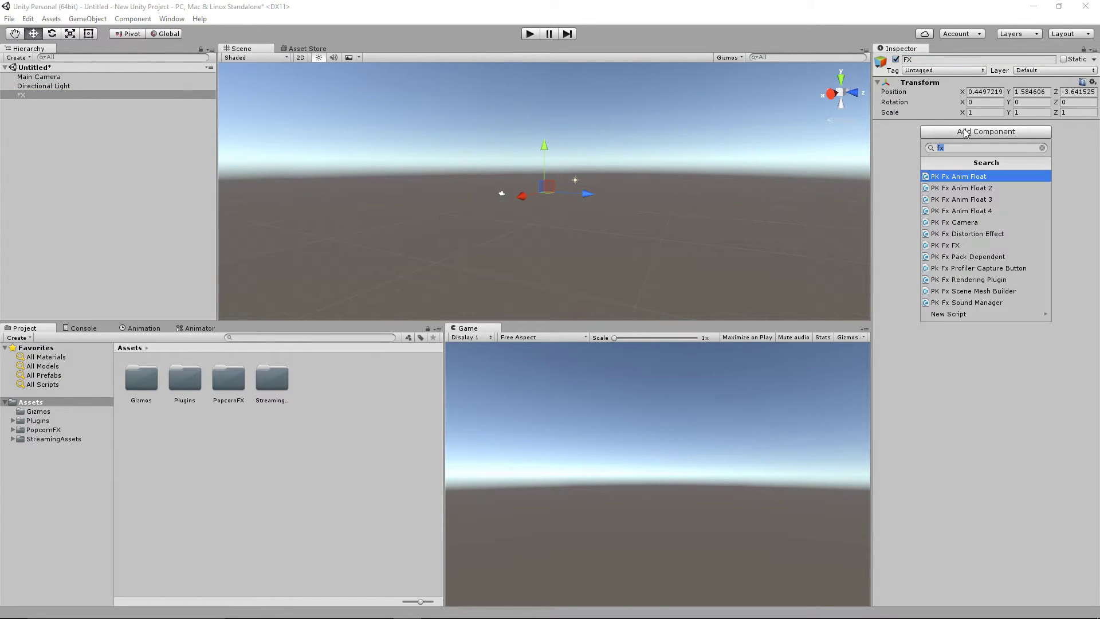
click(948, 247)
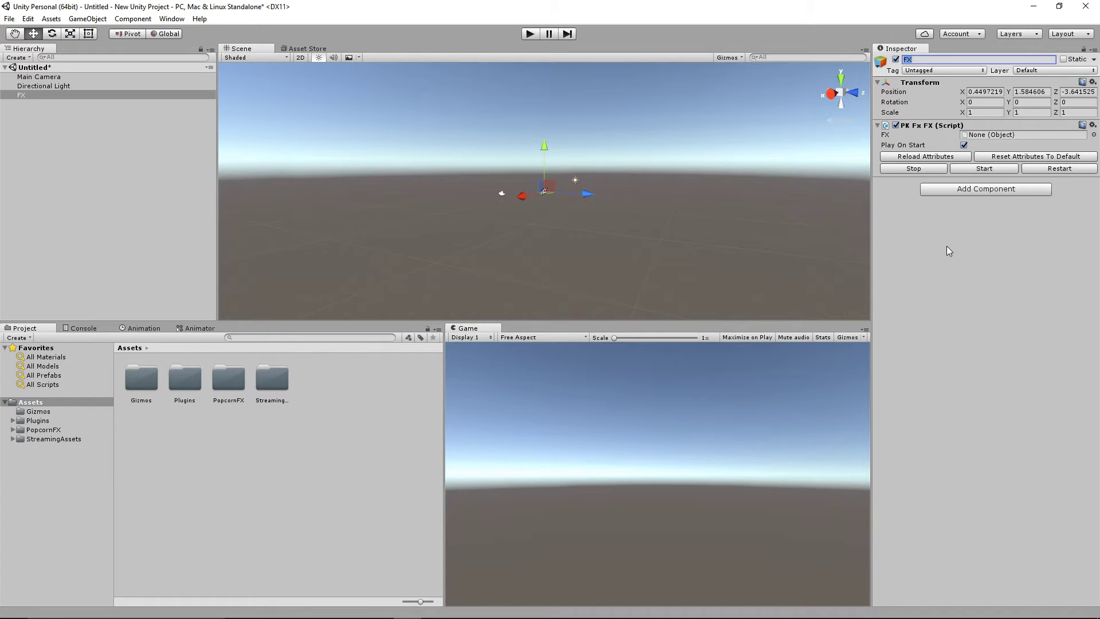
click(1094, 134)
scroll(530, 303, down, 5)
double_click(248, 404)
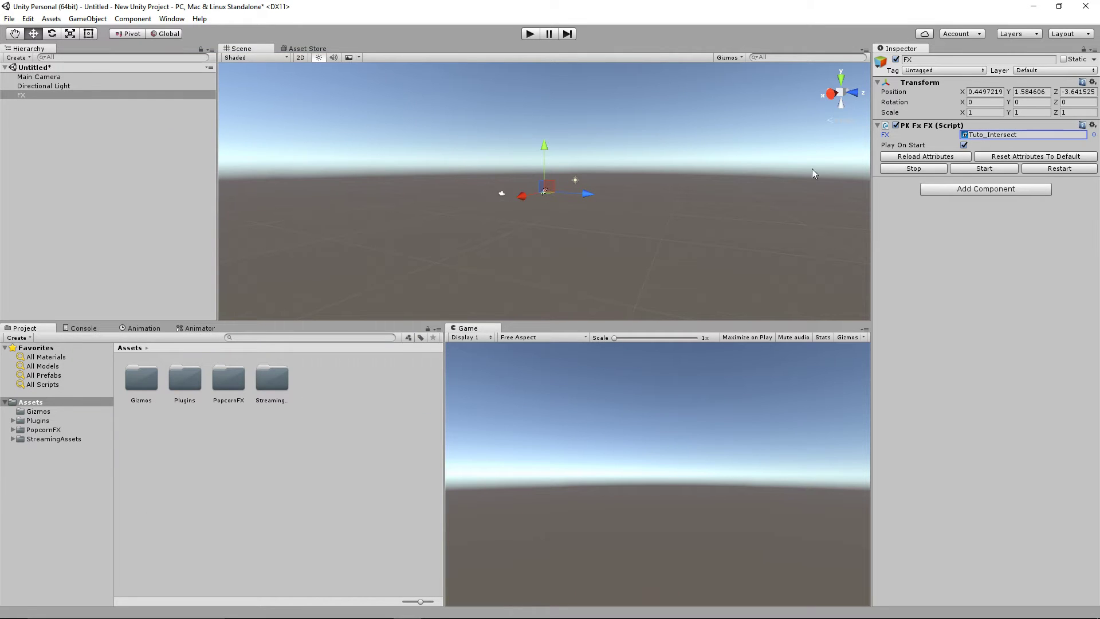
- Place the Main Camera at Y 10.85, Z -16.4, tilted 20.049 on X, then play the scene
click(40, 77)
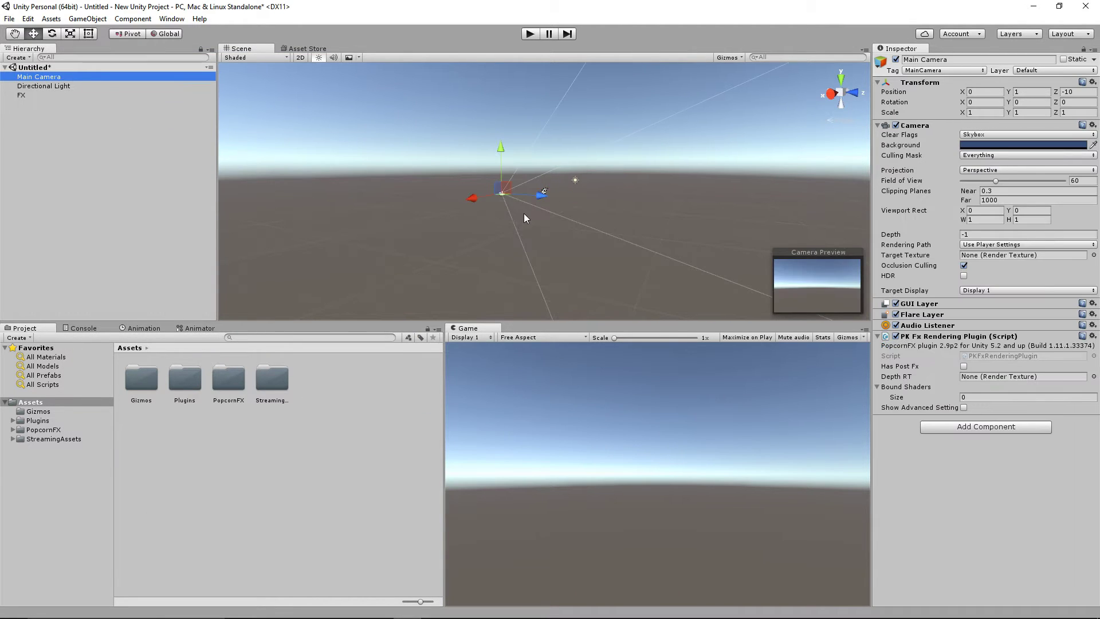
alt+drag(524, 213, 645, 269)
drag(488, 154, 482, 70)
key(e)
alt+drag(513, 111, 499, 91)
alt+drag(487, 133, 465, 115)
key(w)
key(ctrl+p)
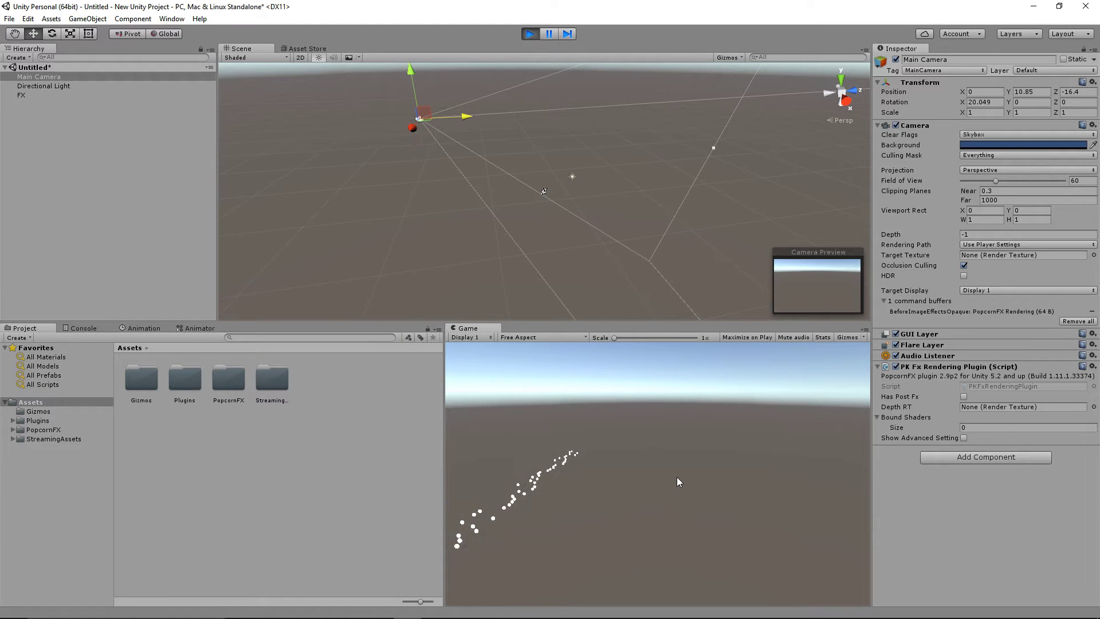
- Add a Cube at X 7.01 beside the spawn point and test-run the scene
click(531, 33)
click(77, 146)
right_click(79, 147)
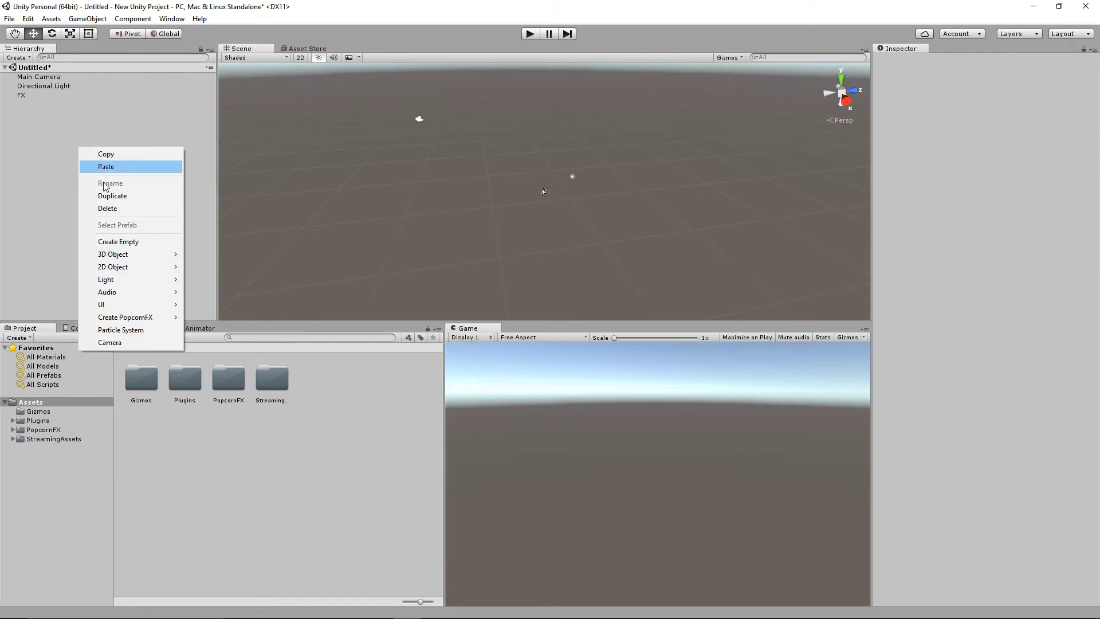
mouse_move(114, 254)
click(200, 255)
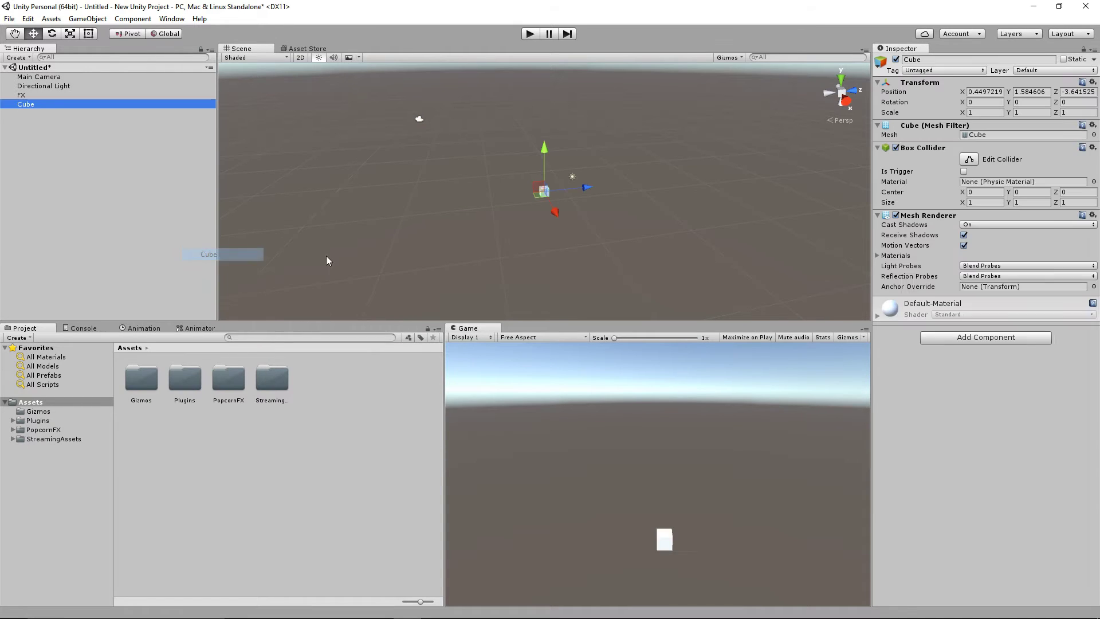
drag(553, 211, 564, 238)
click(530, 34)
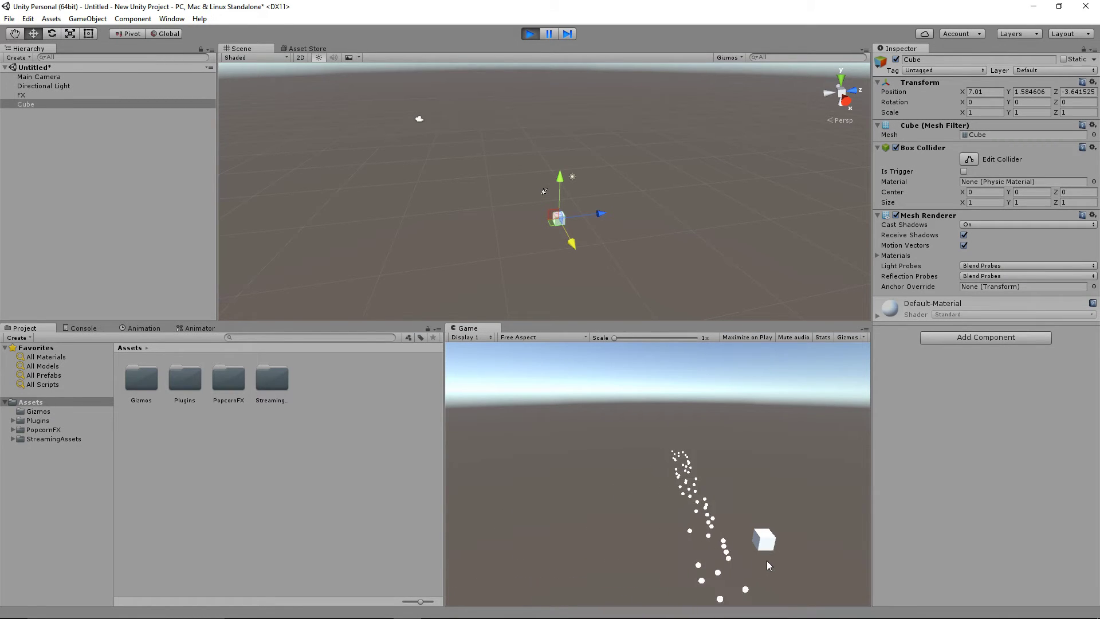
click(531, 34)
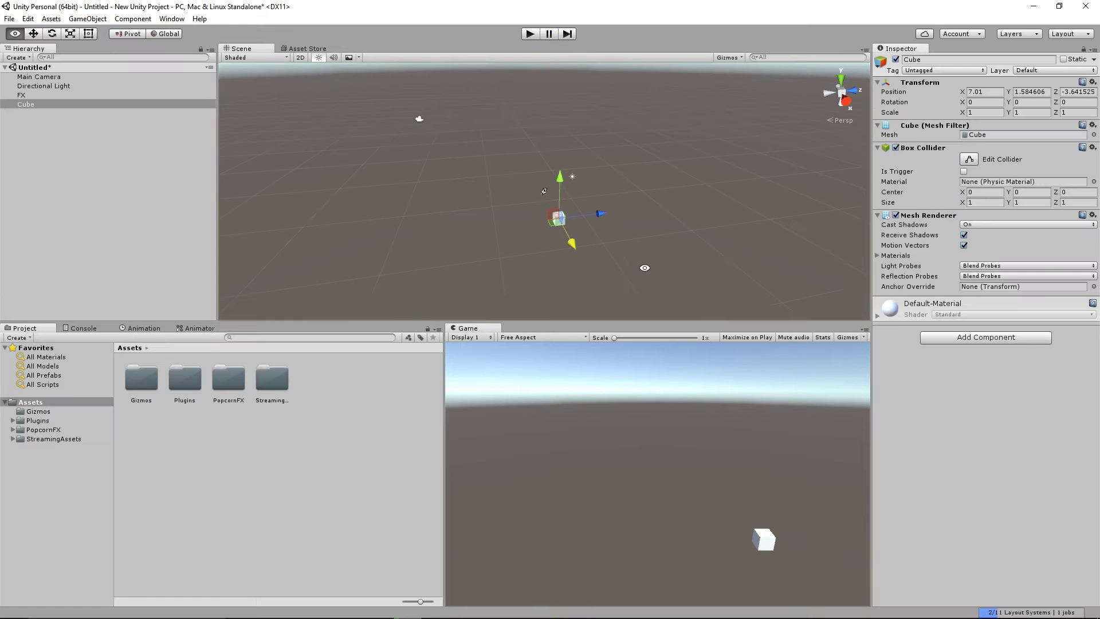
- Scale the Cube into a wall 35.92 long and 9.35 tall
key(r)
alt+drag(644, 267, 172, 226)
alt+drag(619, 241, 598, 86)
alt+drag(615, 220, 647, 153)
key(w)
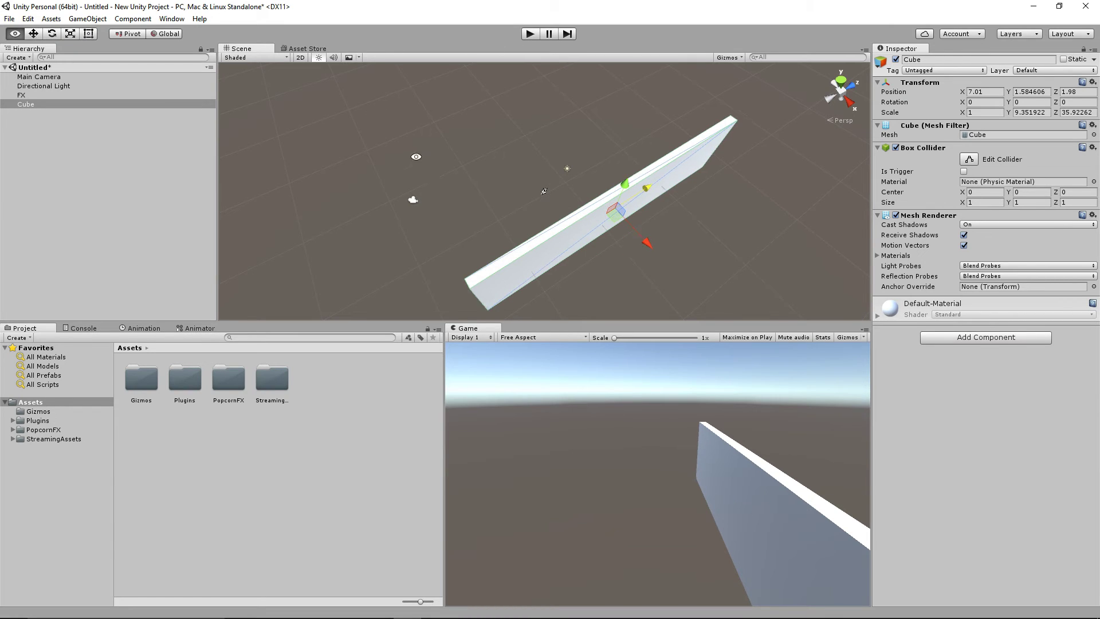
alt+drag(539, 198, 575, 199)
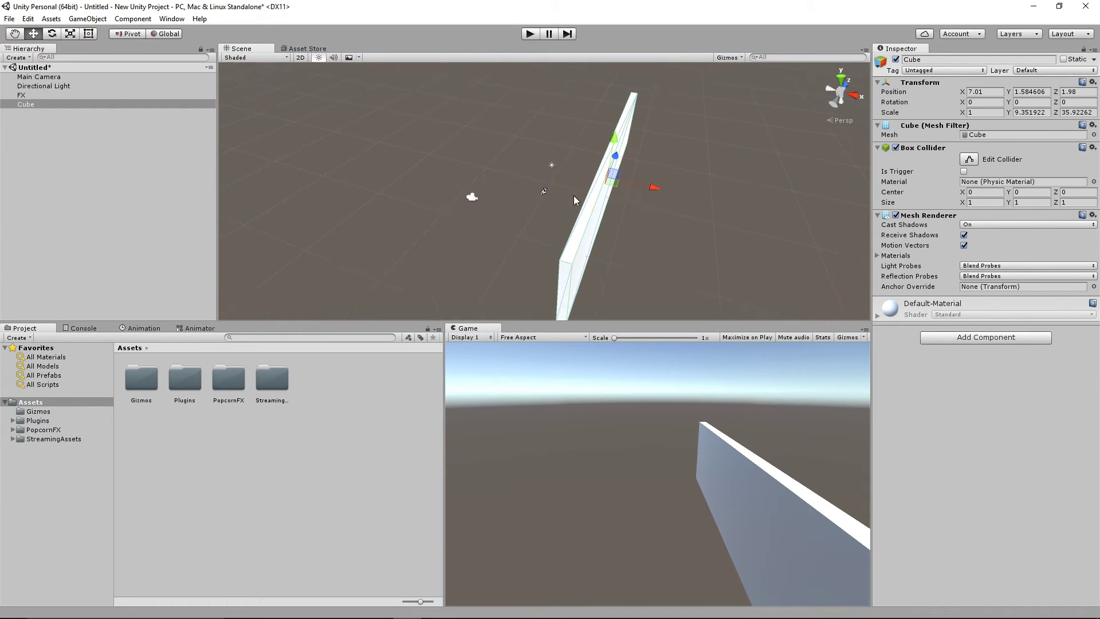
- Add a Scene Mesh Builder baking the Cube on Main Camera, then enable Use Scene Mesh
click(47, 78)
click(948, 426)
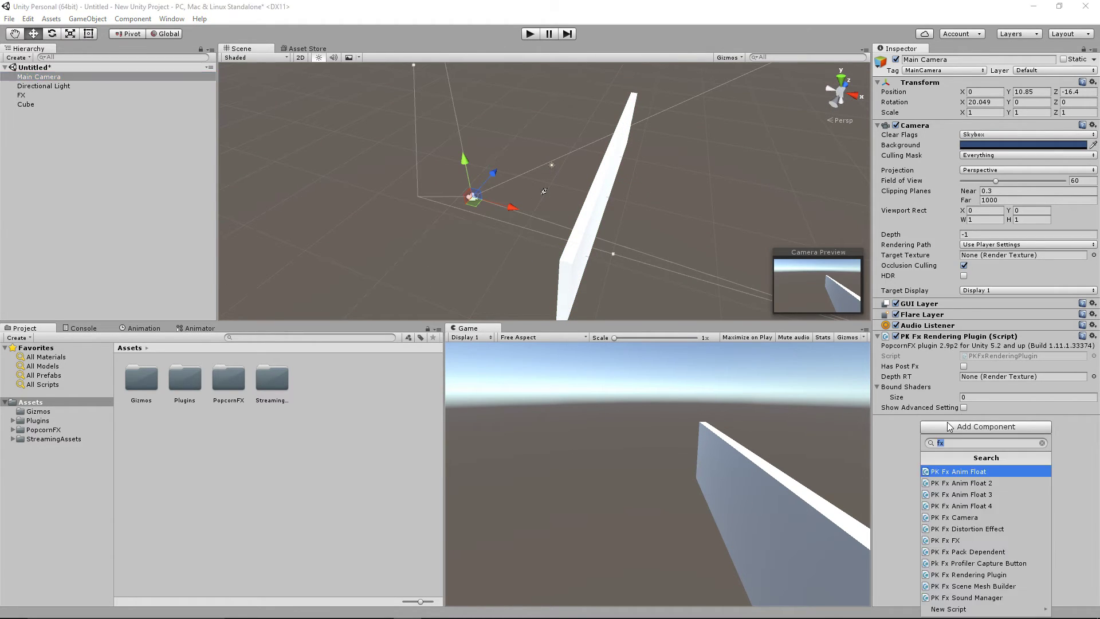
click(966, 586)
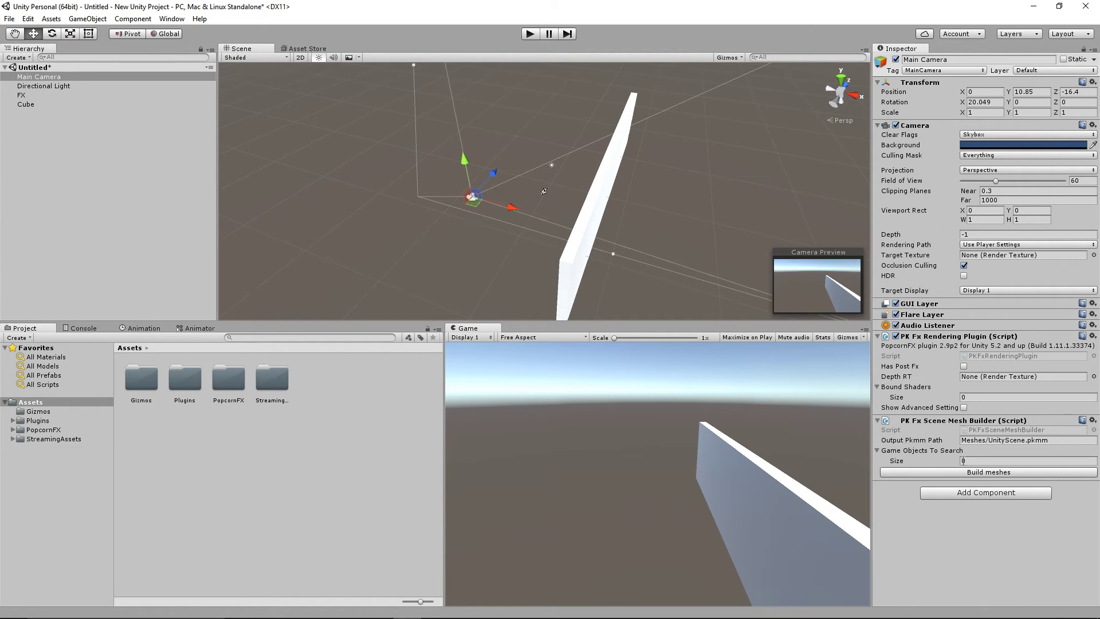
click(963, 461)
text(1)
key(Return)
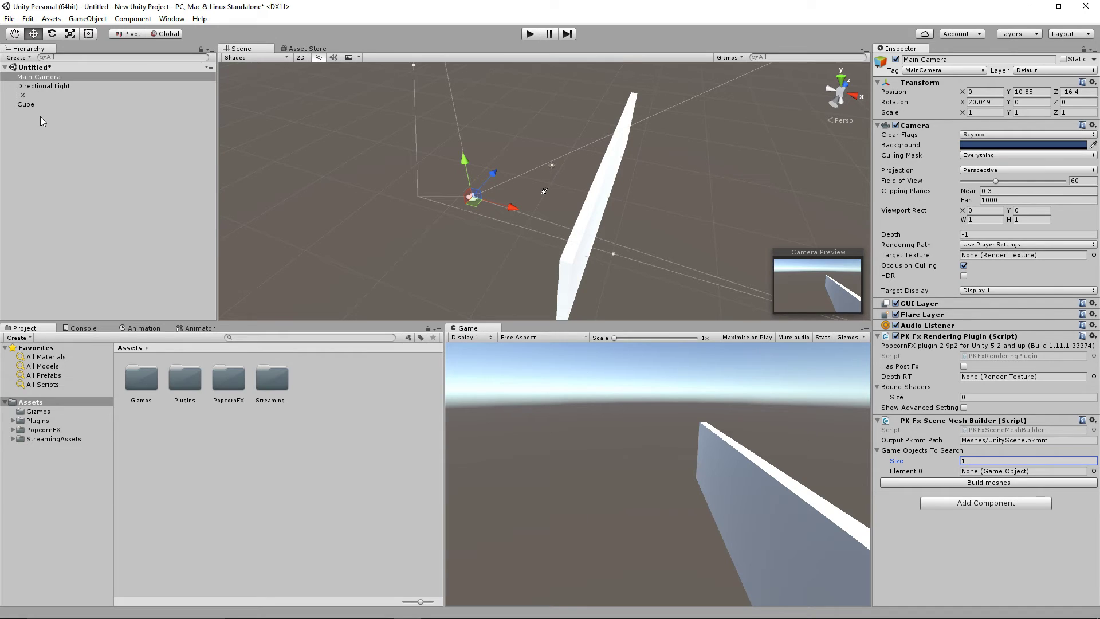
drag(46, 105, 1025, 472)
click(987, 484)
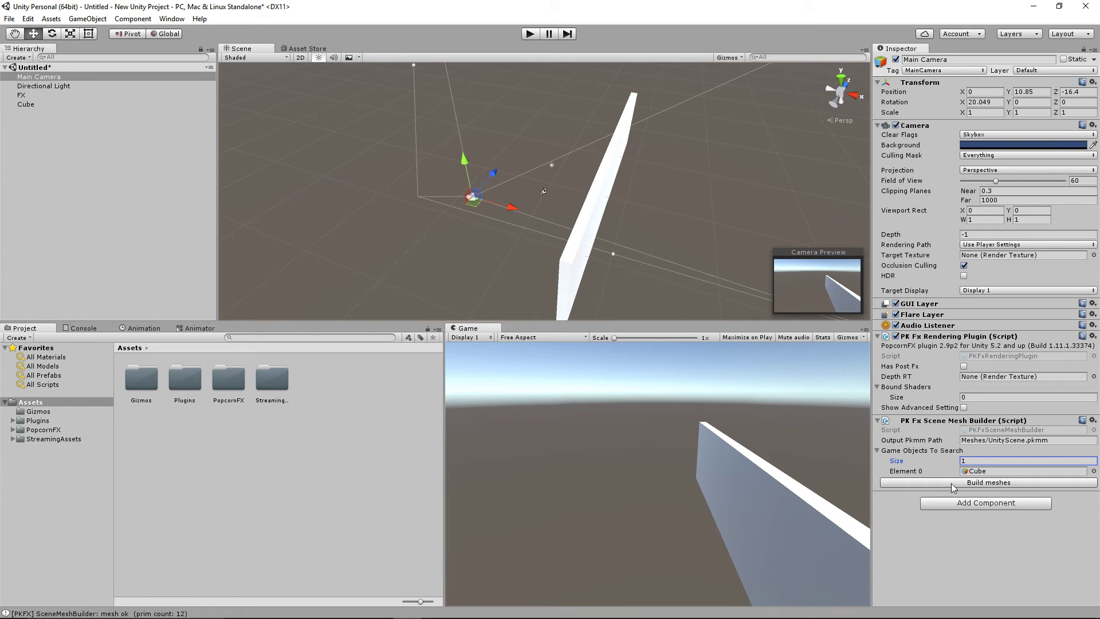
click(963, 408)
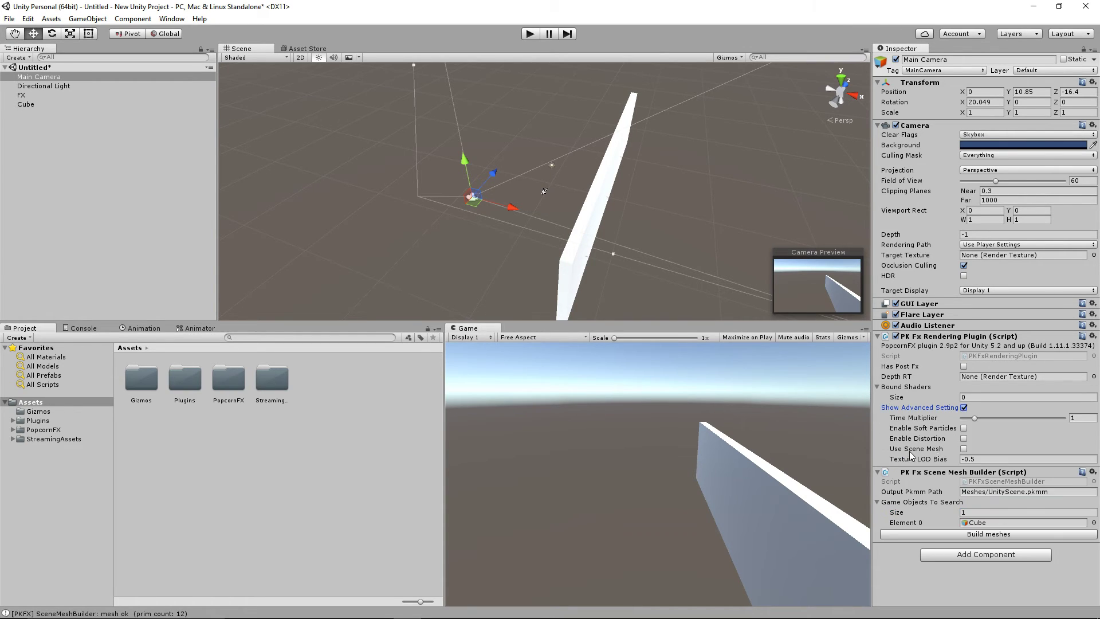
click(963, 448)
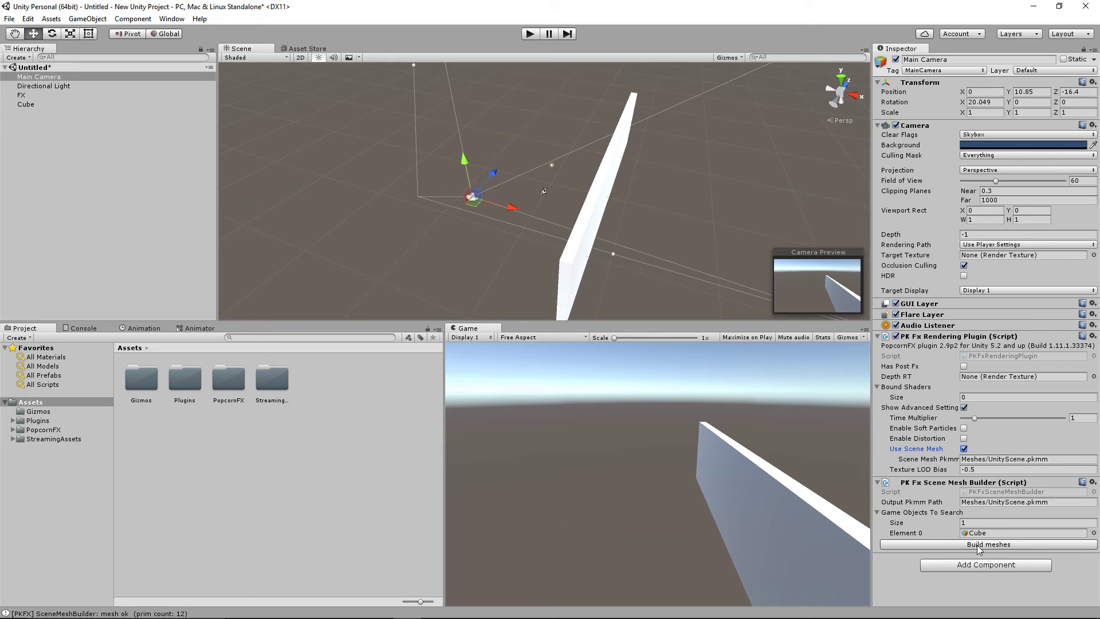
- Play the scene and restart the FX effect so particles stream toward the Cube wall
click(527, 34)
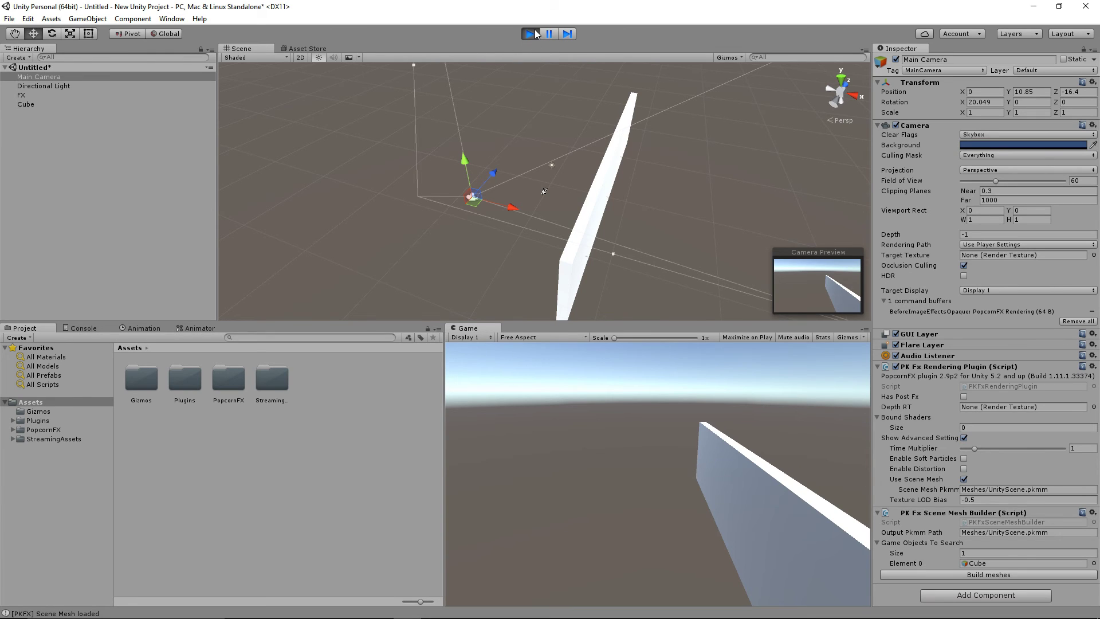
click(41, 94)
click(1044, 168)
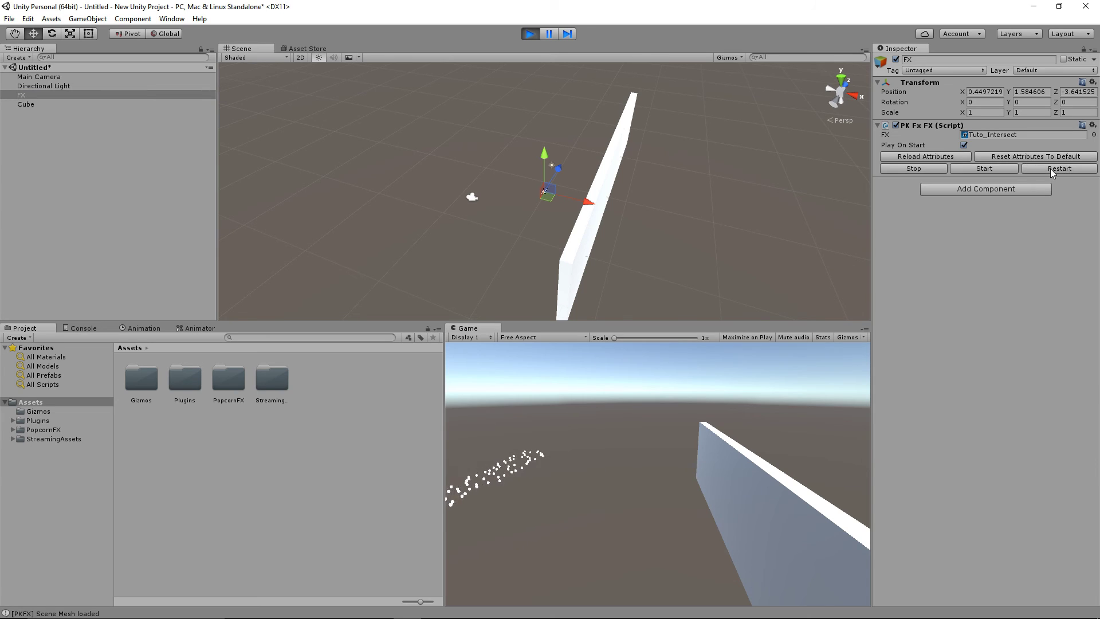